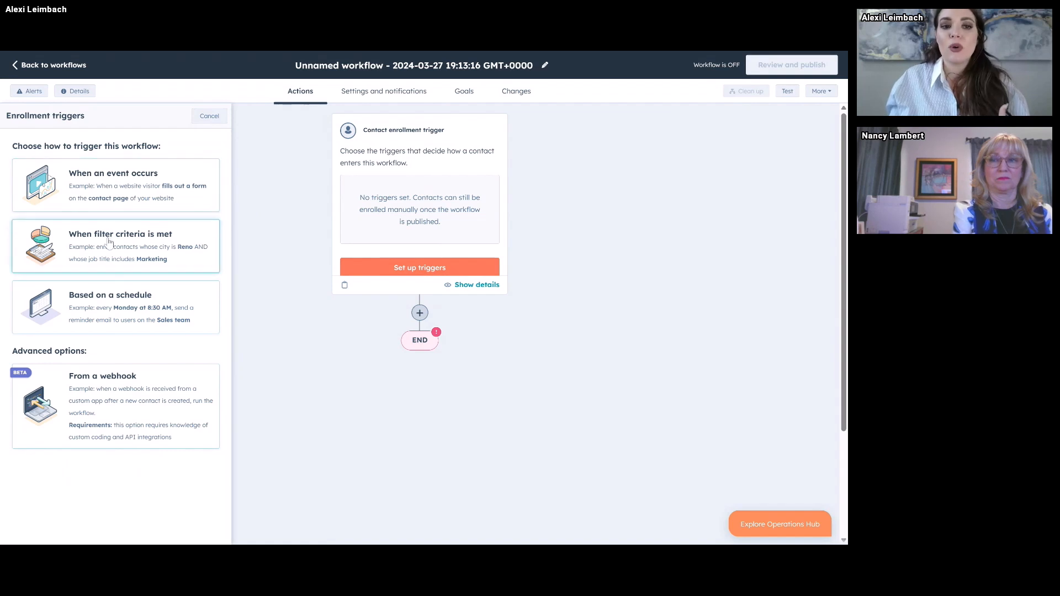
- Set the contact workflow to enroll contacts when filter criteria is met
{"action": "left_click", "coordinate": [76, 252]}
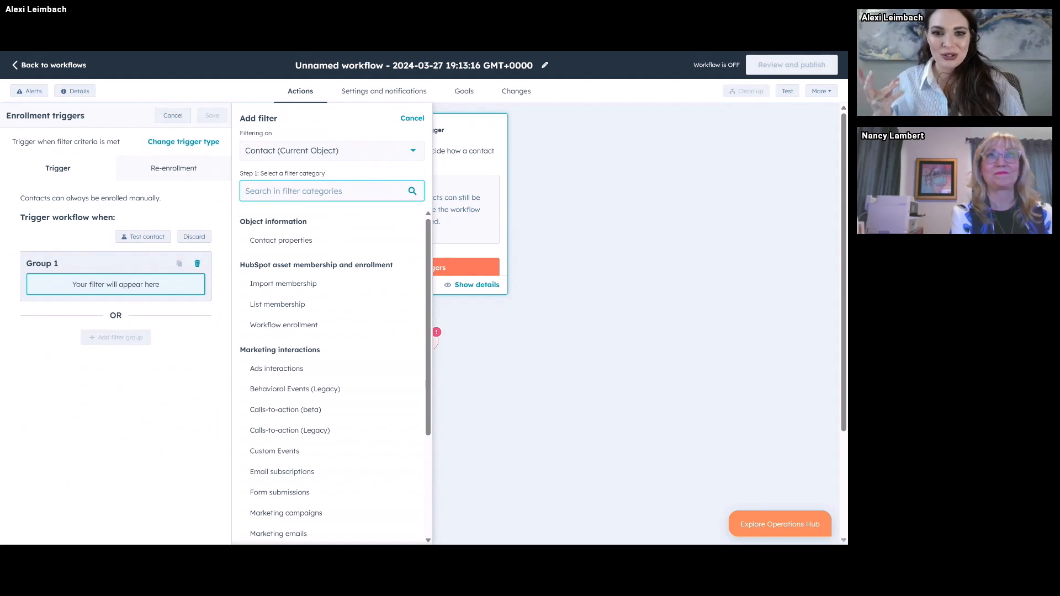
{"action": "type", "text": "Appointm"}
{"action": "key", "text": "BackSpace"}
{"action": "key", "text": "BackSpace"}
{"action": "key", "text": "BackSpace"}
{"action": "key", "text": "BackSpace"}
{"action": "key", "text": "BackSpace"}
{"action": "key", "text": "BackSpace"}
{"action": "key", "text": "BackSpace"}
{"action": "key", "text": "BackSpace"}
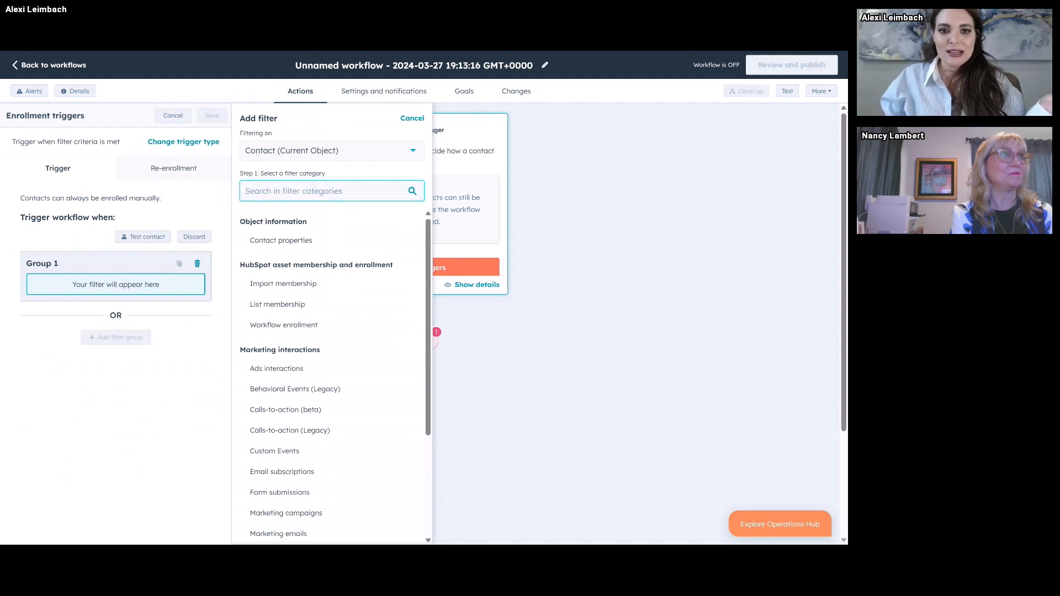
- Add a contact property filter to Group 1 requiring that Company name is unknown
{"action": "scroll", "coordinate": [331, 290], "scroll_direction": "down", "scroll_amount": 3}
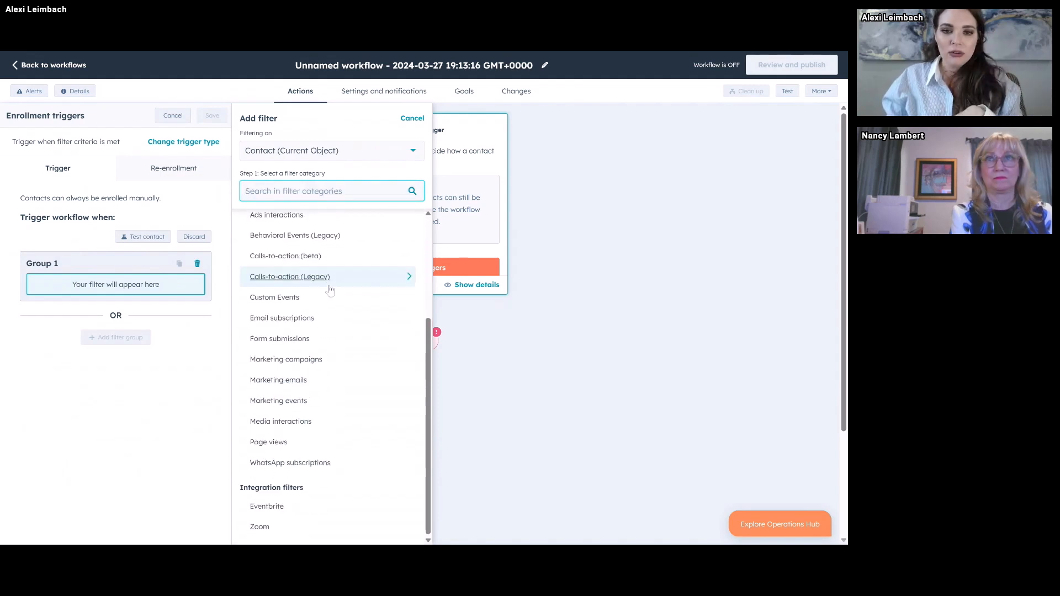
{"action": "scroll", "coordinate": [330, 287], "scroll_direction": "up", "scroll_amount": 3}
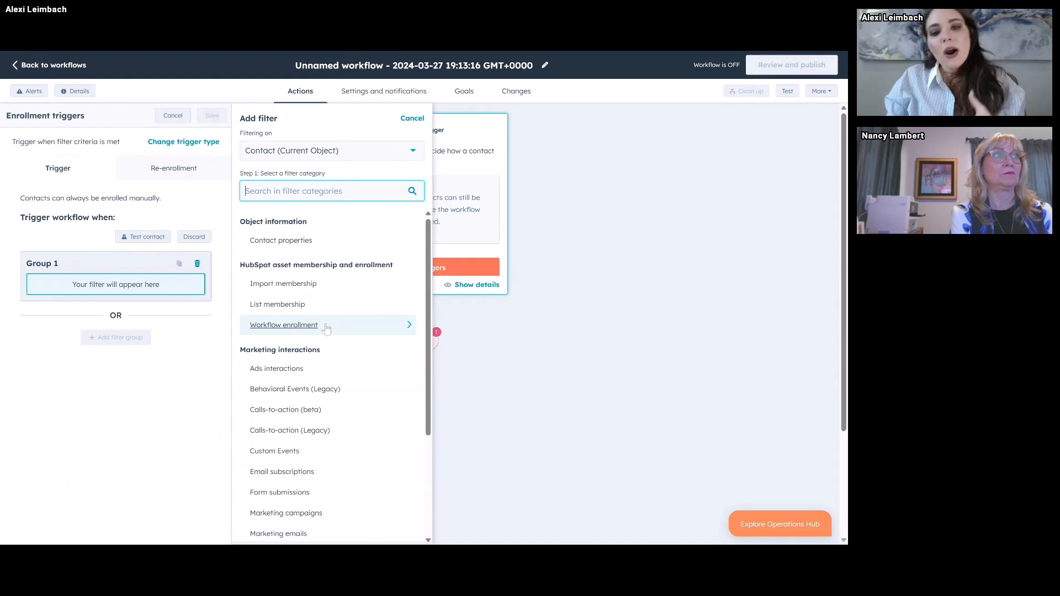
{"action": "scroll", "coordinate": [328, 328], "scroll_direction": "down", "scroll_amount": 3}
{"action": "scroll", "coordinate": [330, 328], "scroll_direction": "up", "scroll_amount": 3}
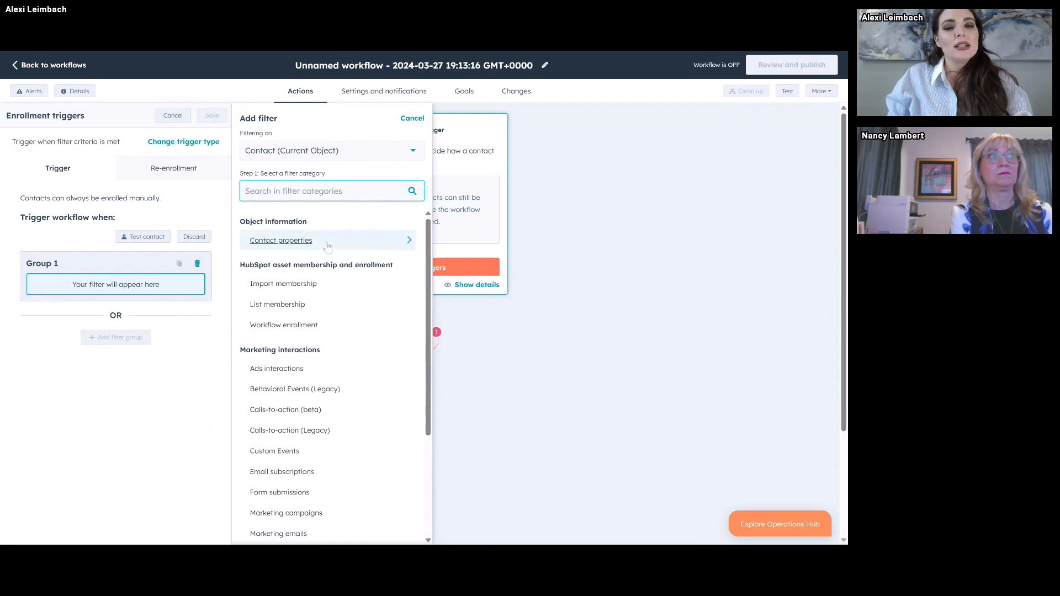
{"action": "left_click", "coordinate": [327, 243]}
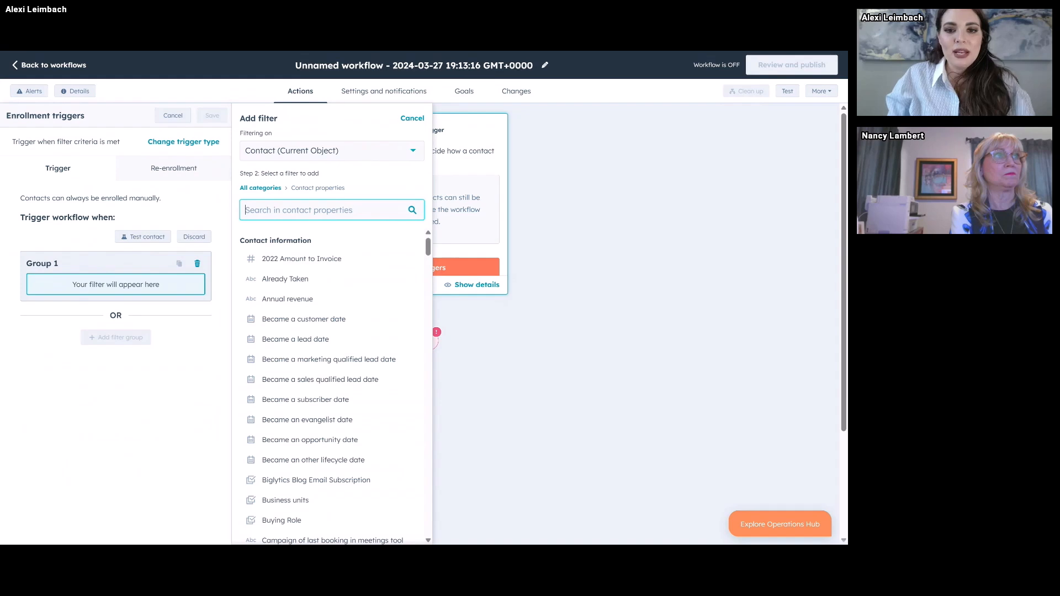
{"action": "type", "text": "company"}
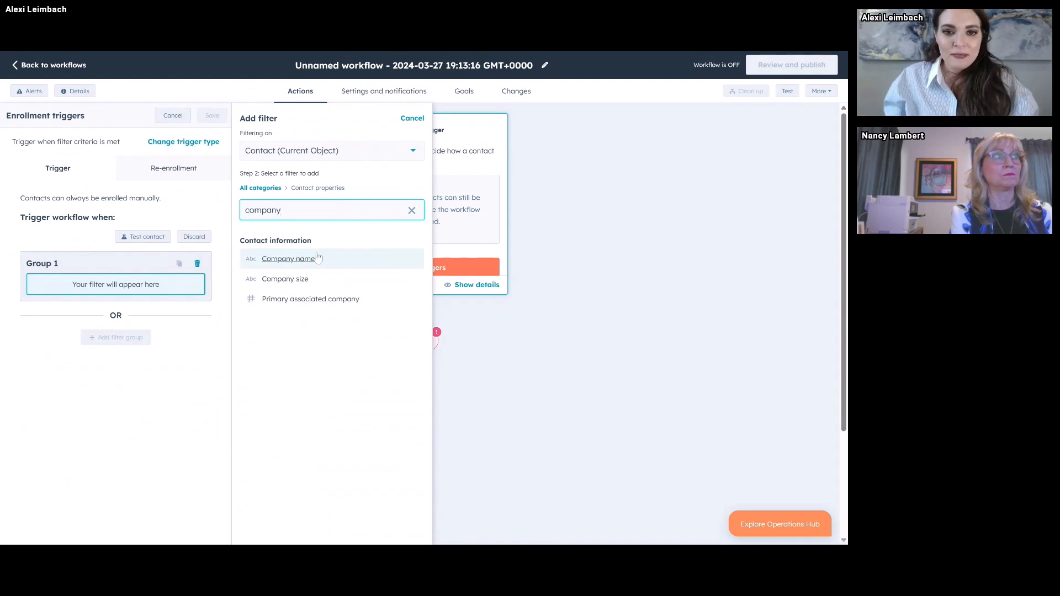
{"action": "left_click", "coordinate": [347, 260]}
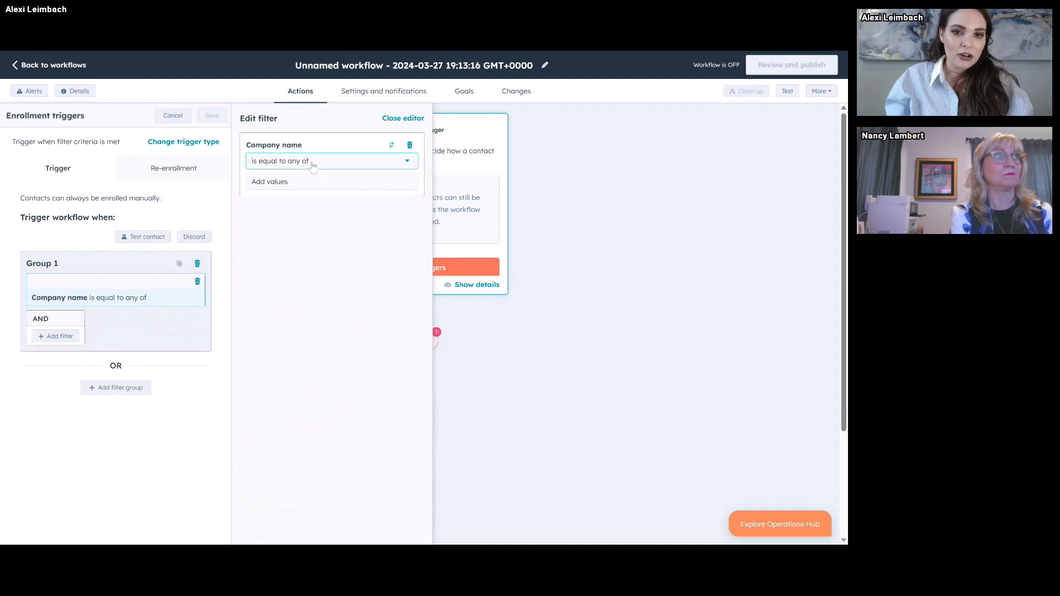
{"action": "left_click", "coordinate": [310, 161]}
{"action": "scroll", "coordinate": [321, 257], "scroll_direction": "down", "scroll_amount": 3}
{"action": "left_click", "coordinate": [308, 265]}
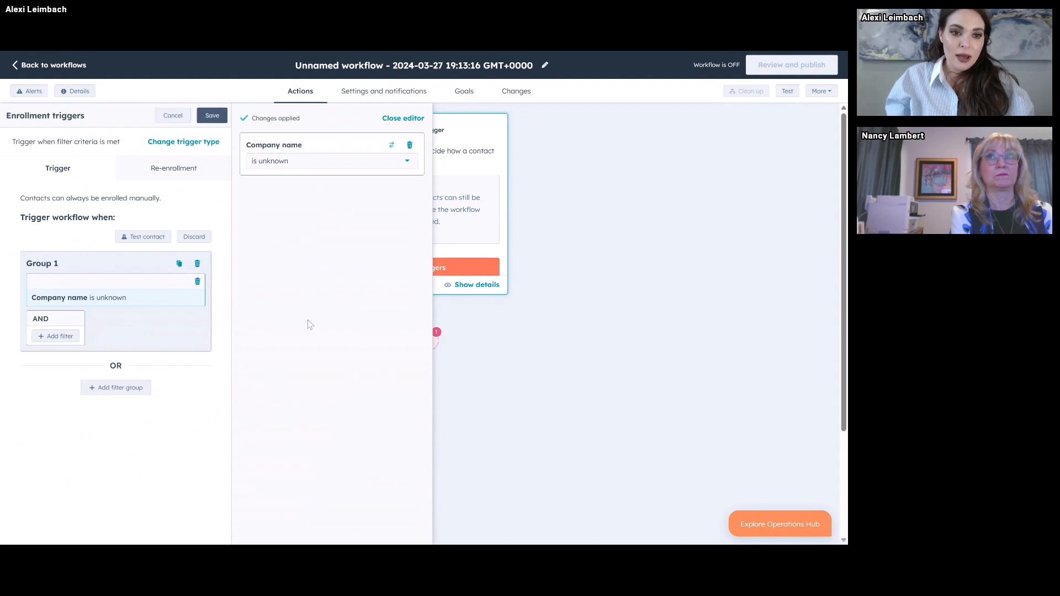
- Start a second AND filter in Group 1 that filters on the associated Company object
{"action": "left_click", "coordinate": [56, 336]}
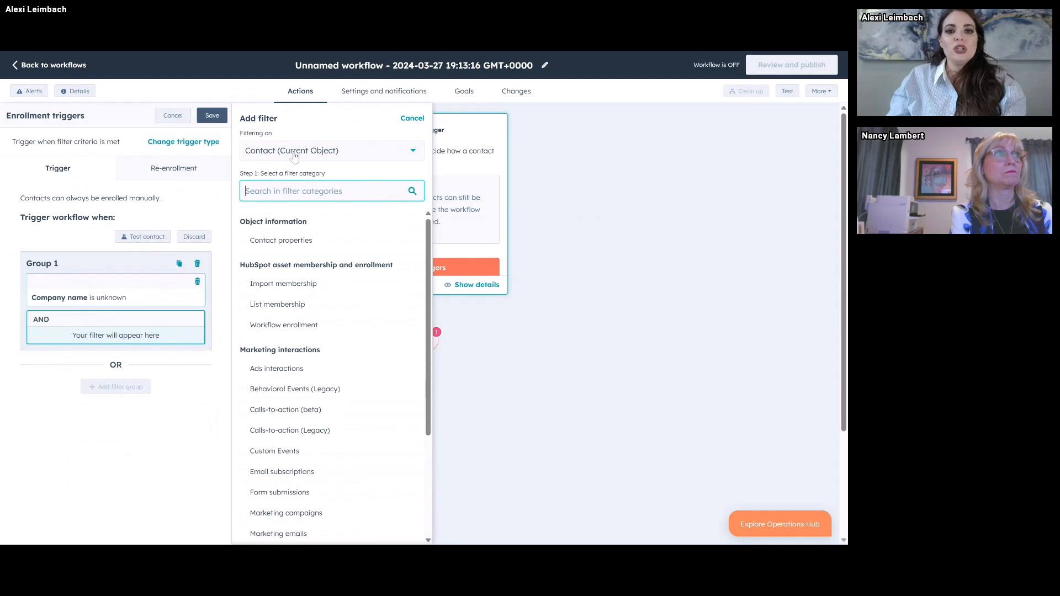
{"action": "left_click", "coordinate": [294, 156]}
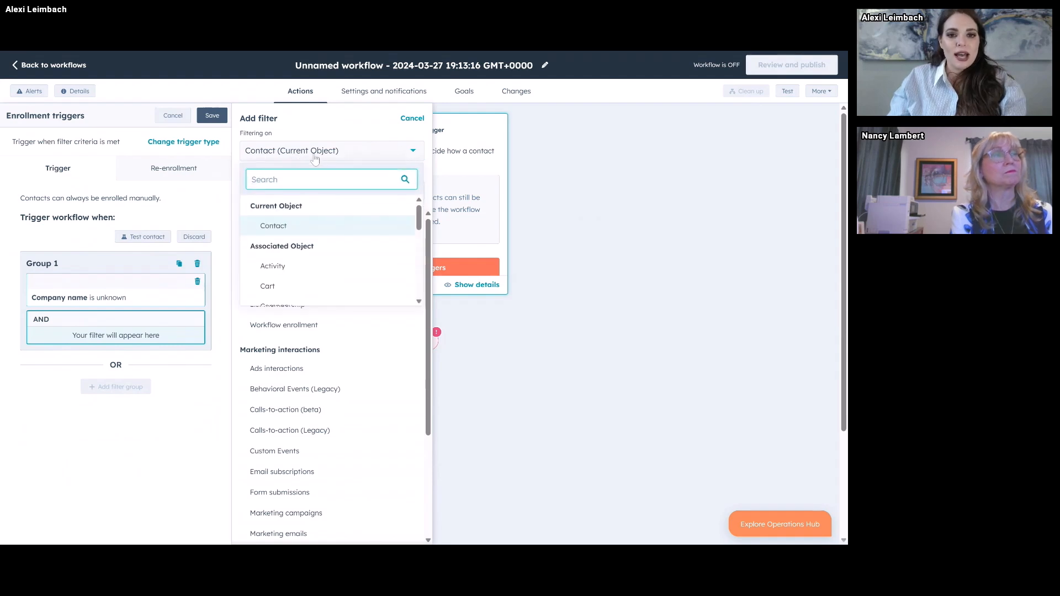
{"action": "scroll", "coordinate": [374, 244], "scroll_direction": "down", "scroll_amount": 3}
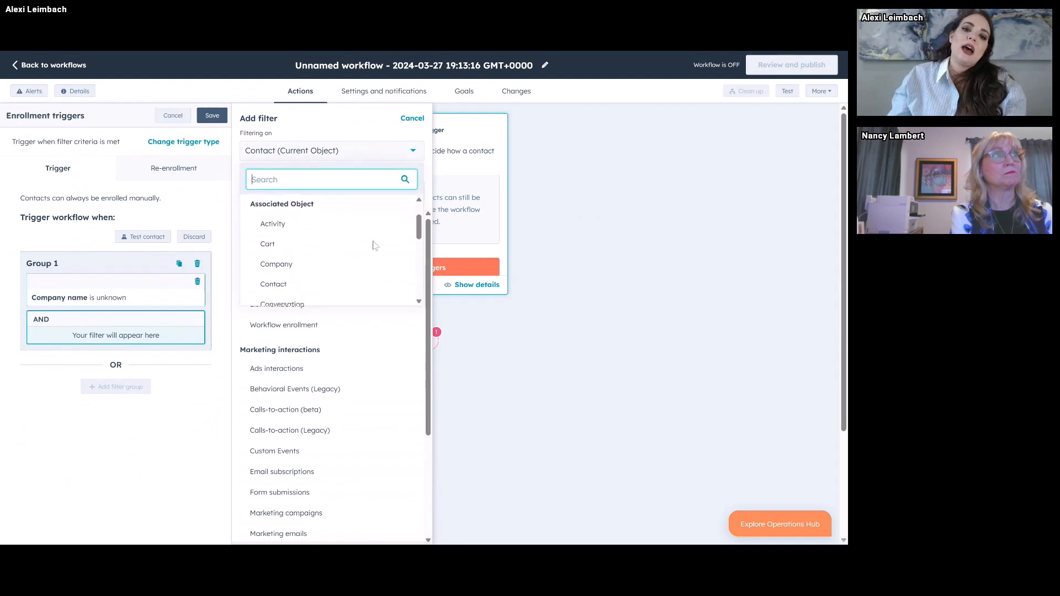
{"action": "scroll", "coordinate": [374, 245], "scroll_direction": "down", "scroll_amount": 6}
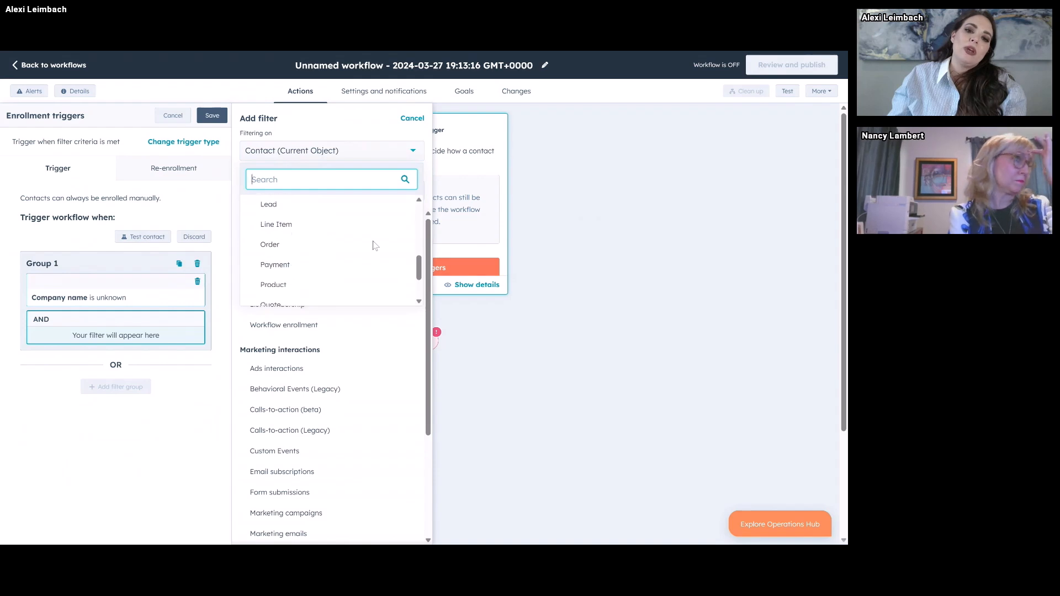
{"action": "scroll", "coordinate": [372, 244], "scroll_direction": "down", "scroll_amount": 1}
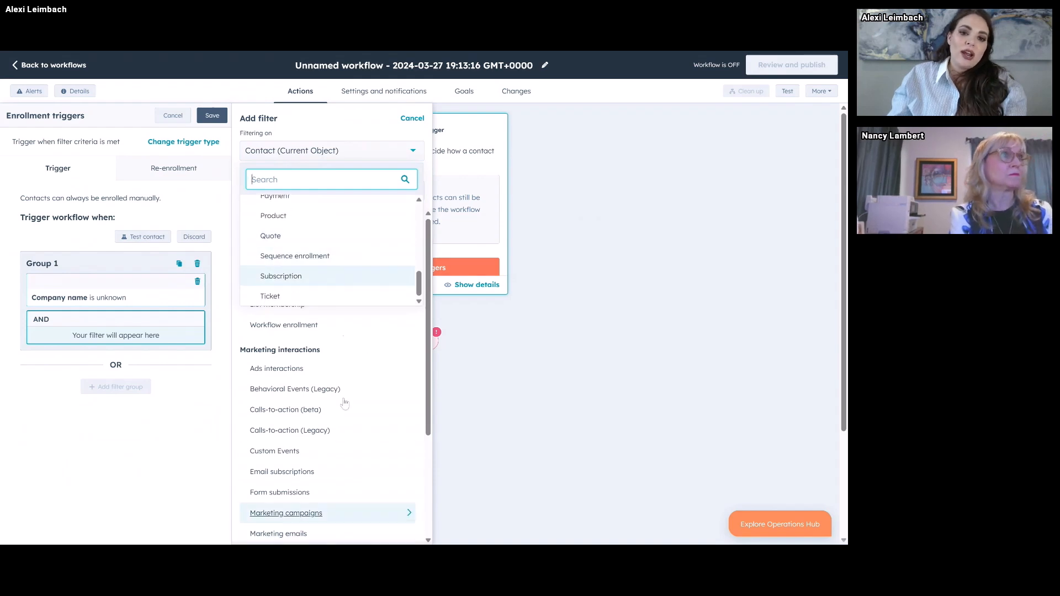
{"action": "scroll", "coordinate": [302, 241], "scroll_direction": "up", "scroll_amount": 3}
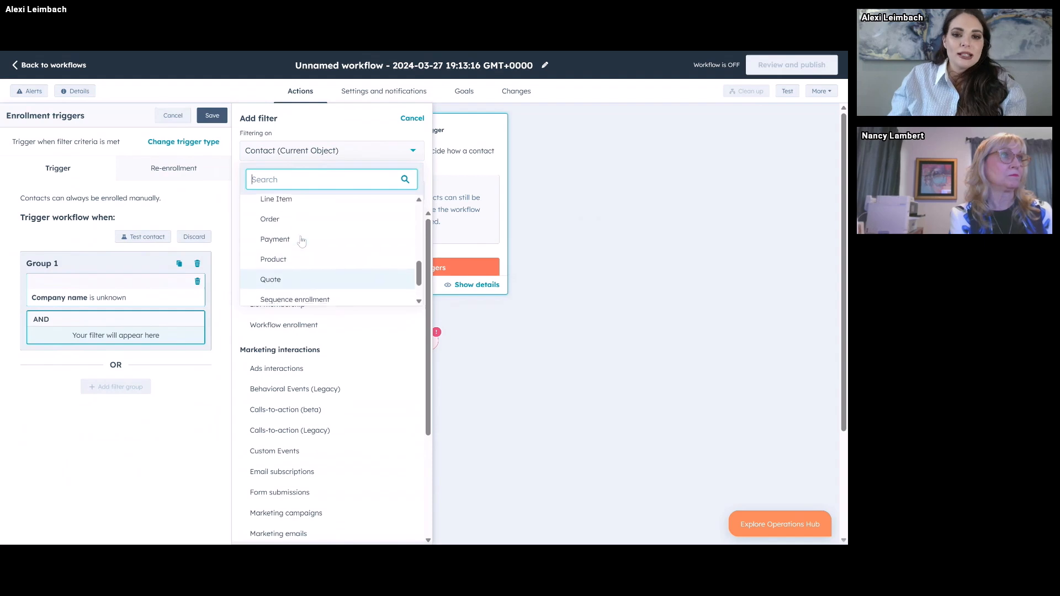
{"action": "scroll", "coordinate": [302, 241], "scroll_direction": "up", "scroll_amount": 4}
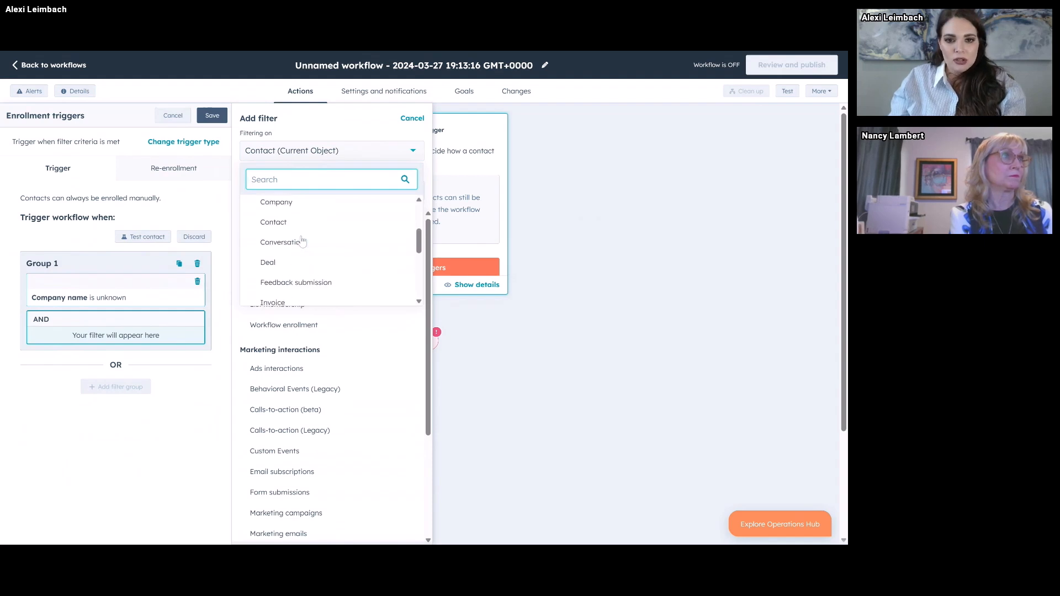
{"action": "left_click", "coordinate": [298, 219]}
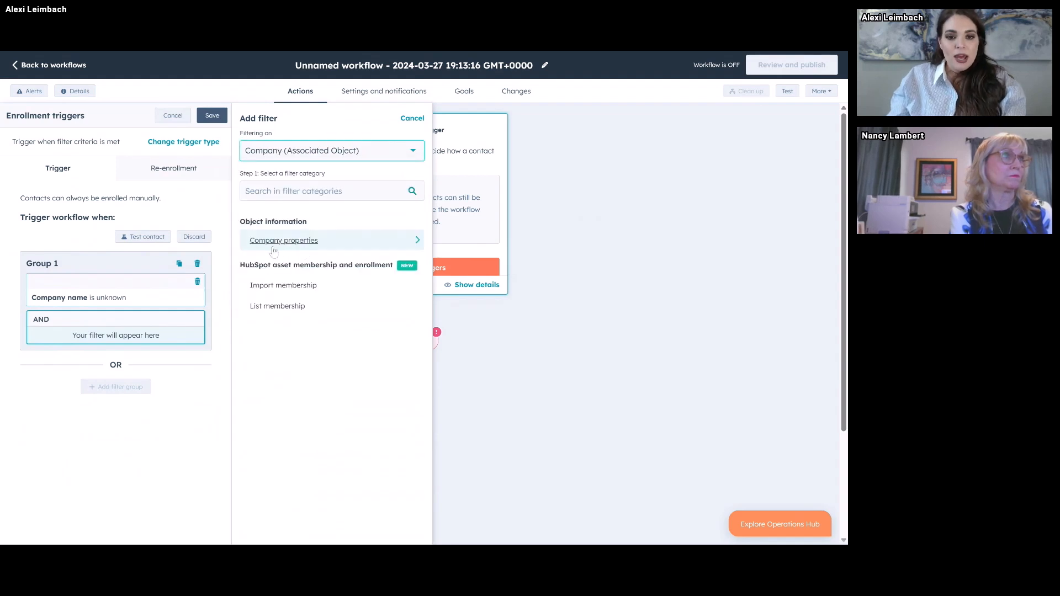
- Require in the associated company filter that the company property Company name is known
{"action": "left_click", "coordinate": [348, 245]}
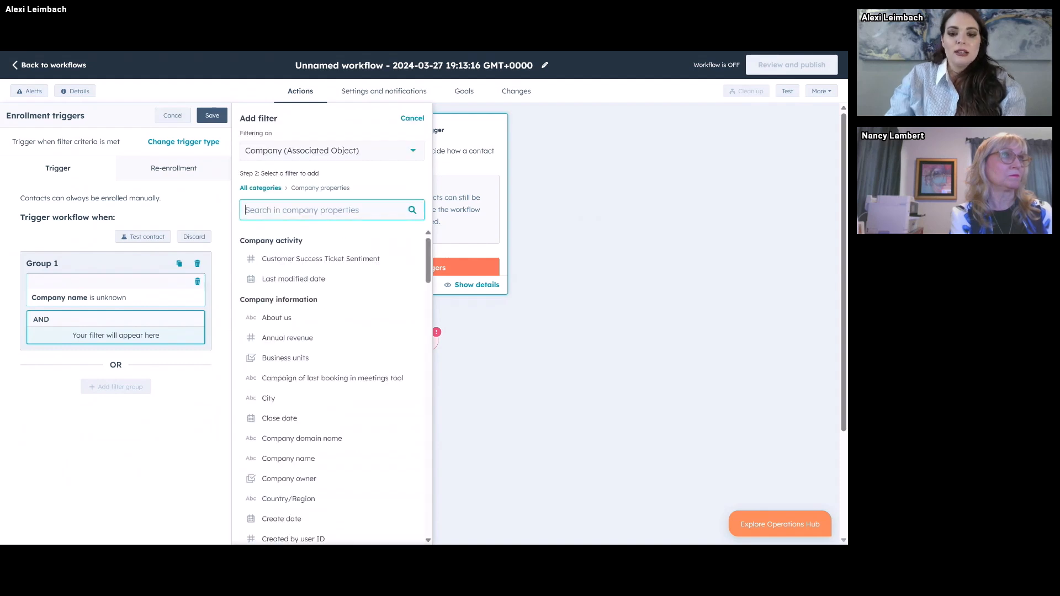
{"action": "type", "text": "name"}
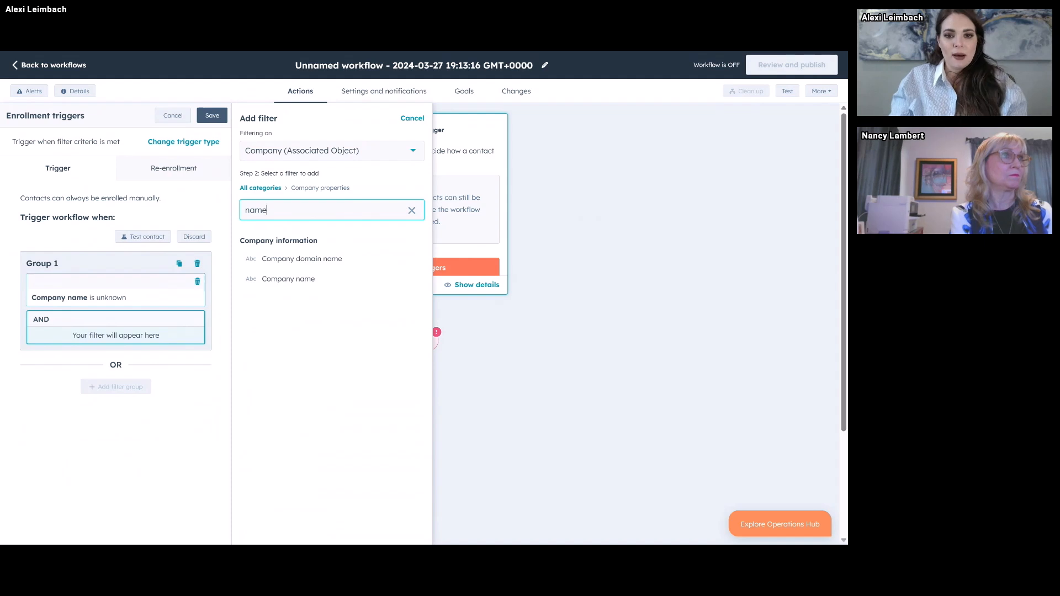
{"action": "left_click", "coordinate": [283, 279]}
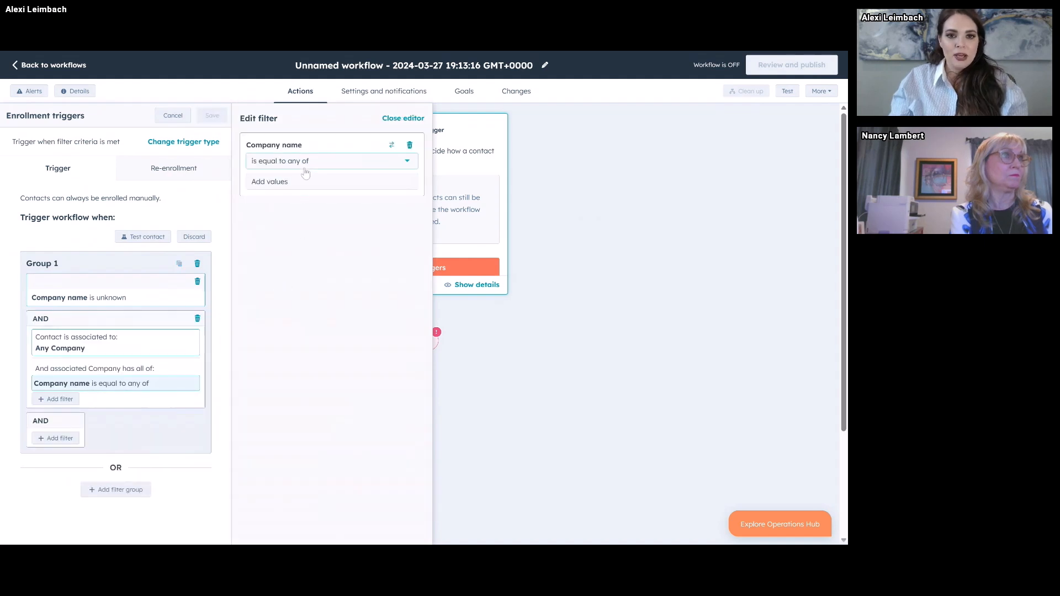
{"action": "left_click", "coordinate": [305, 172]}
{"action": "scroll", "coordinate": [327, 264], "scroll_direction": "down", "scroll_amount": 3}
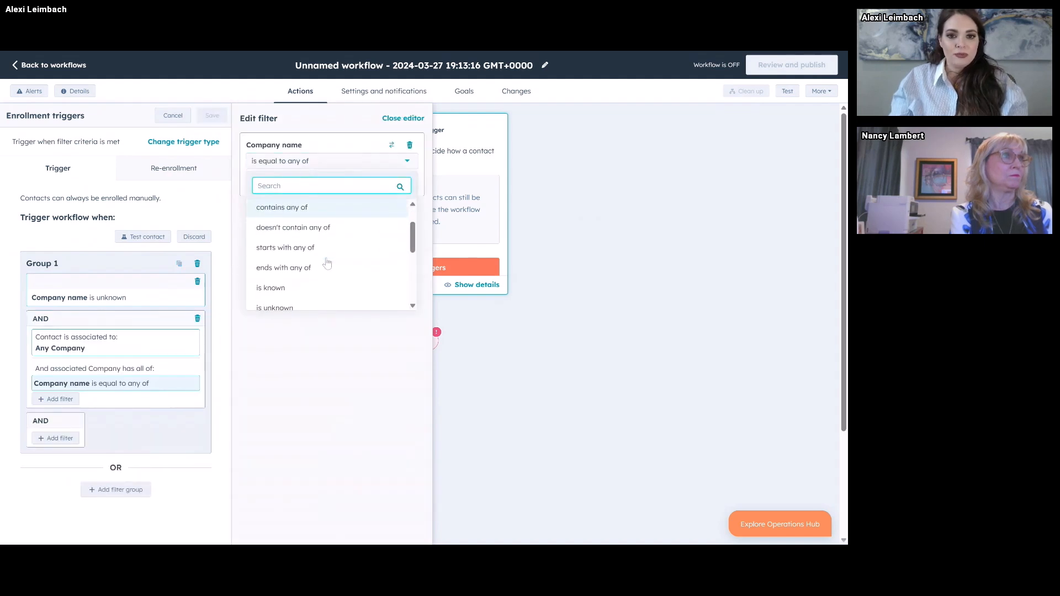
{"action": "left_click", "coordinate": [320, 267]}
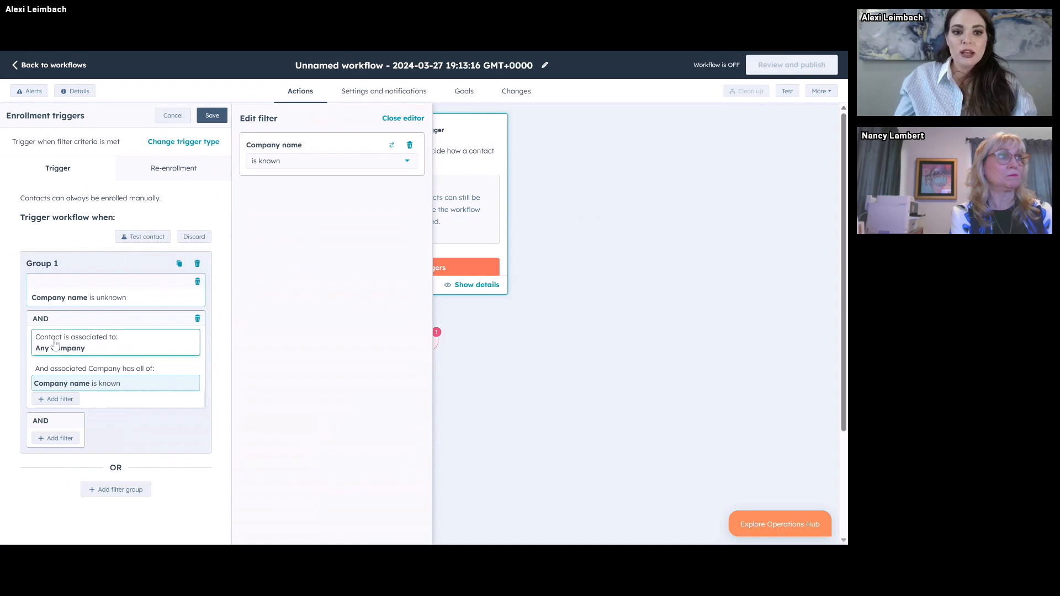
- Restrict Group 1's company association from any company to Primary Company
{"action": "left_click", "coordinate": [79, 344]}
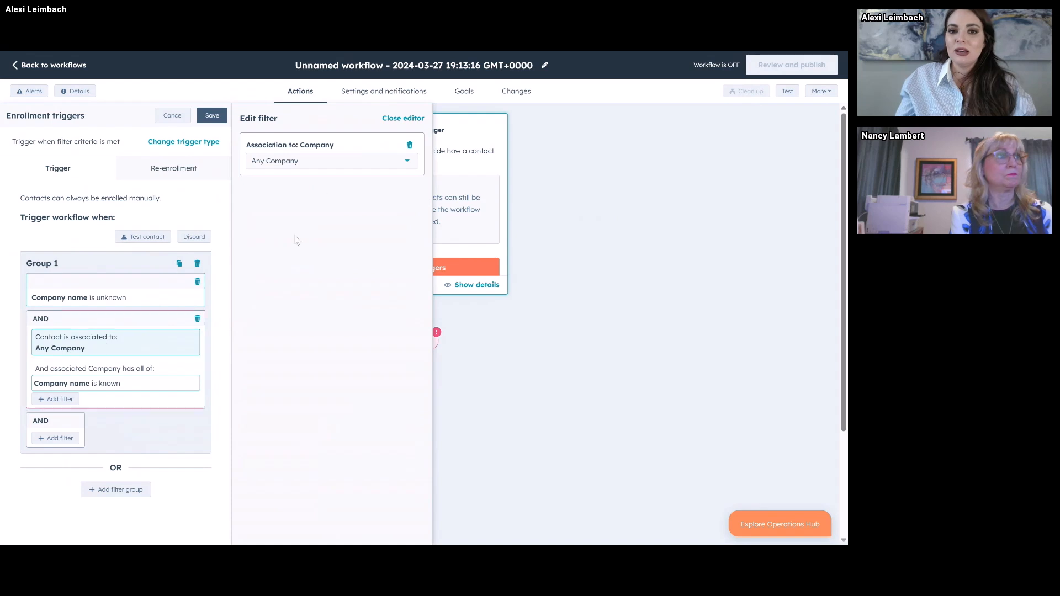
{"action": "left_click", "coordinate": [317, 165]}
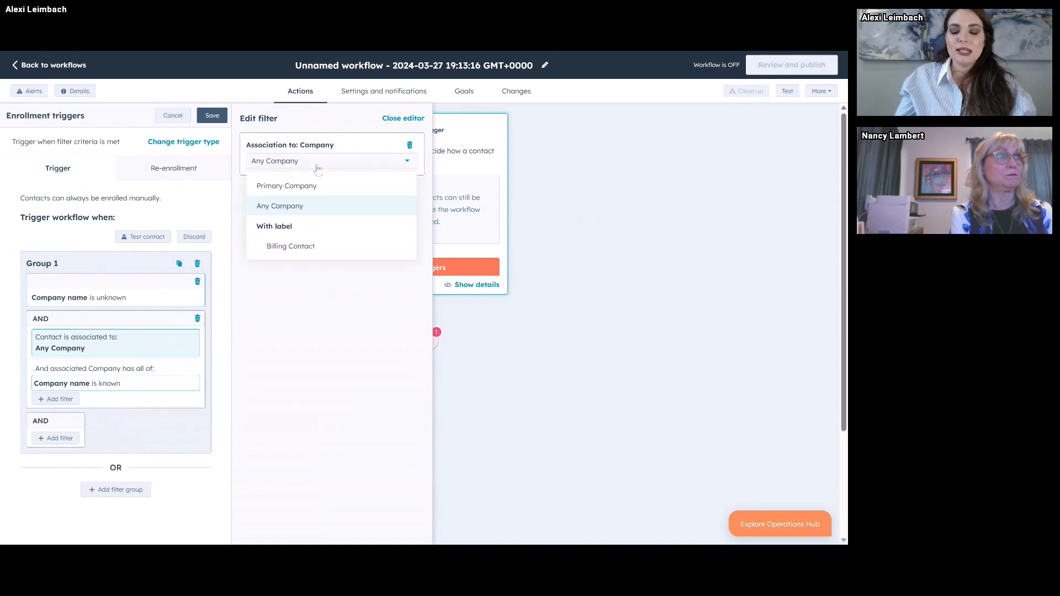
{"action": "left_click", "coordinate": [287, 187]}
{"action": "left_click", "coordinate": [311, 169]}
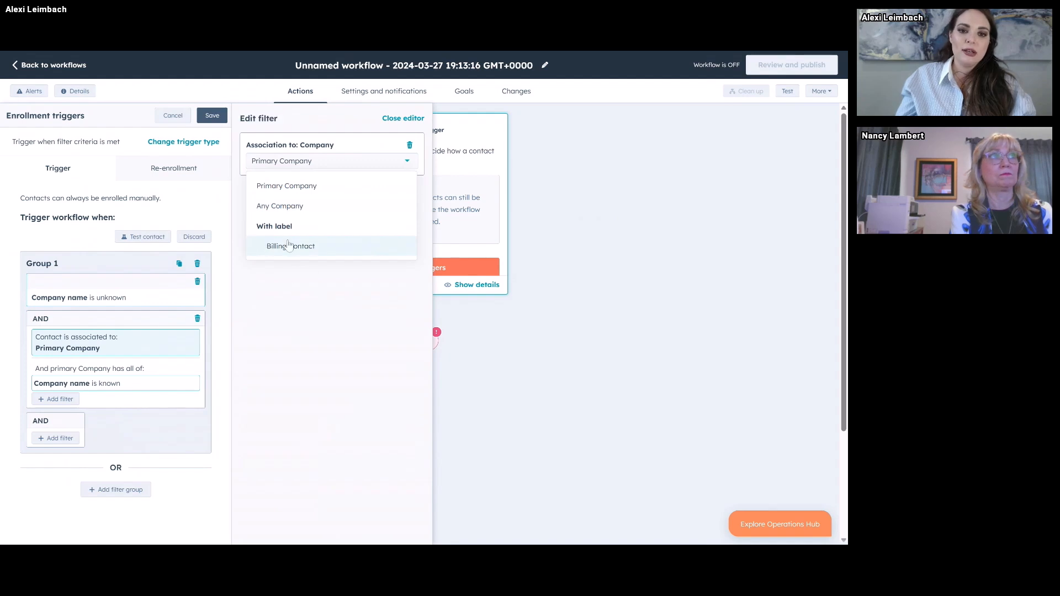
{"action": "left_click", "coordinate": [305, 192]}
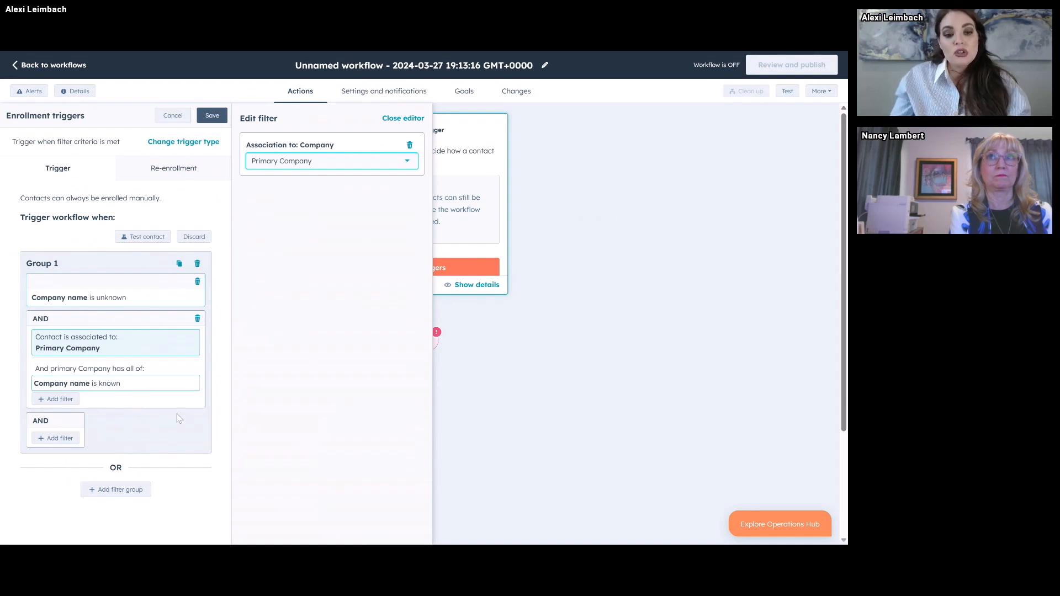
- Add an OR filter group based on the associated company's Company name property
{"action": "left_click", "coordinate": [124, 492]}
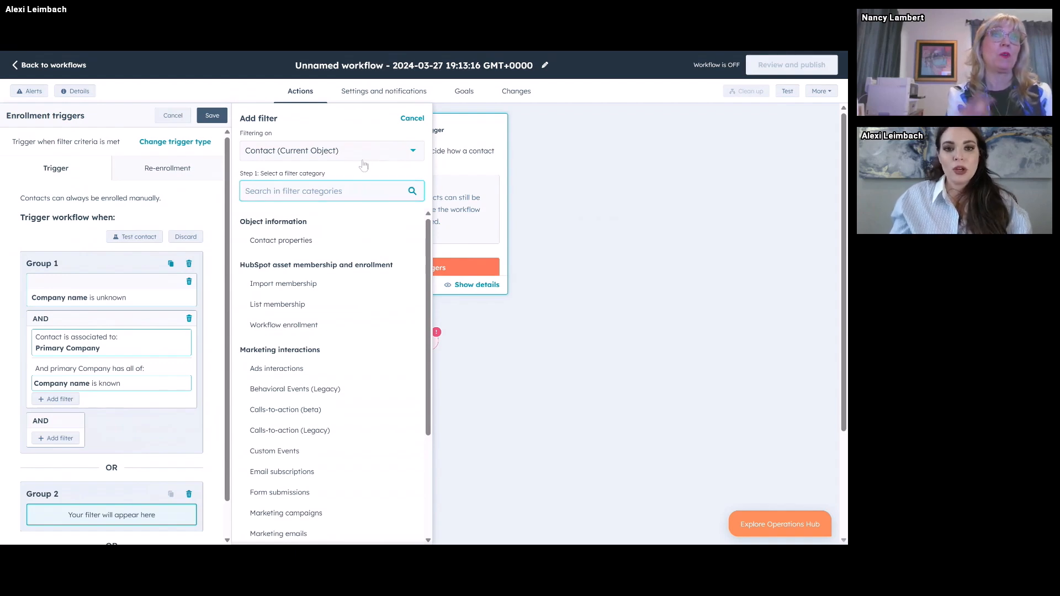
{"action": "left_click", "coordinate": [366, 149]}
{"action": "scroll", "coordinate": [331, 253], "scroll_direction": "down", "scroll_amount": 1}
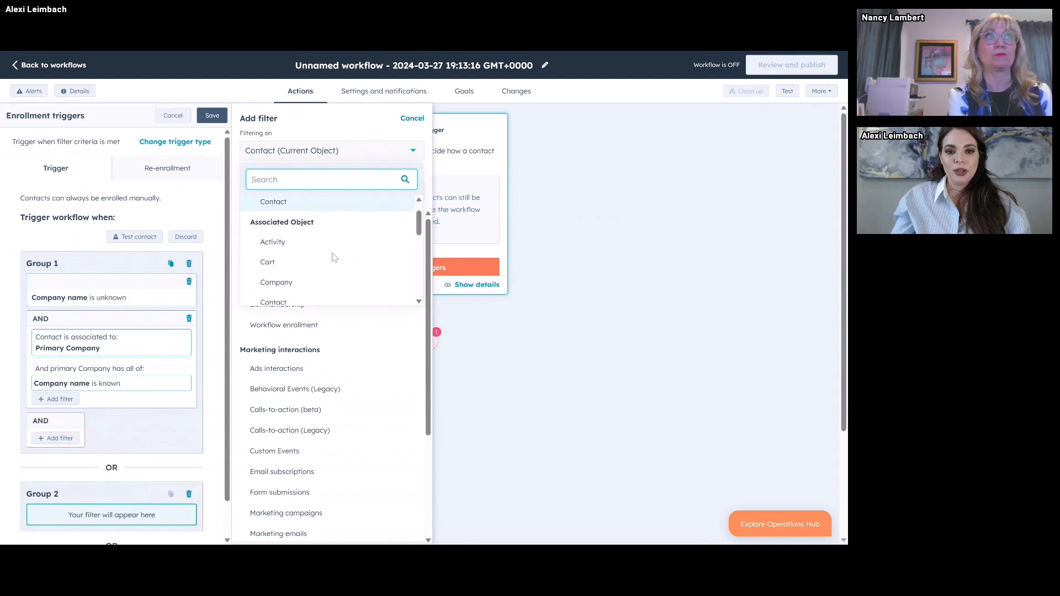
{"action": "left_click", "coordinate": [310, 284]}
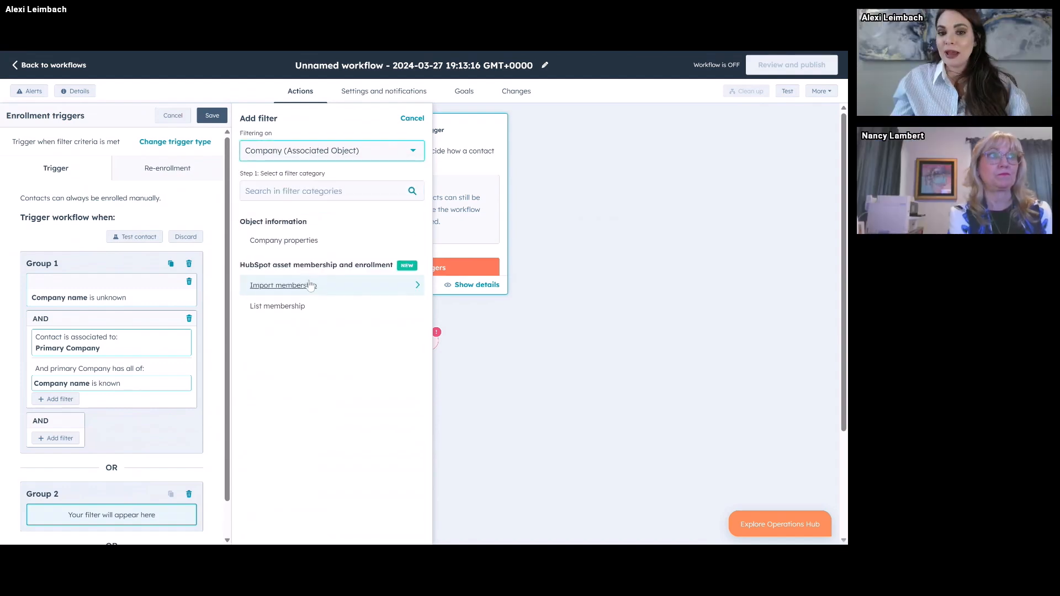
{"action": "left_click", "coordinate": [318, 248]}
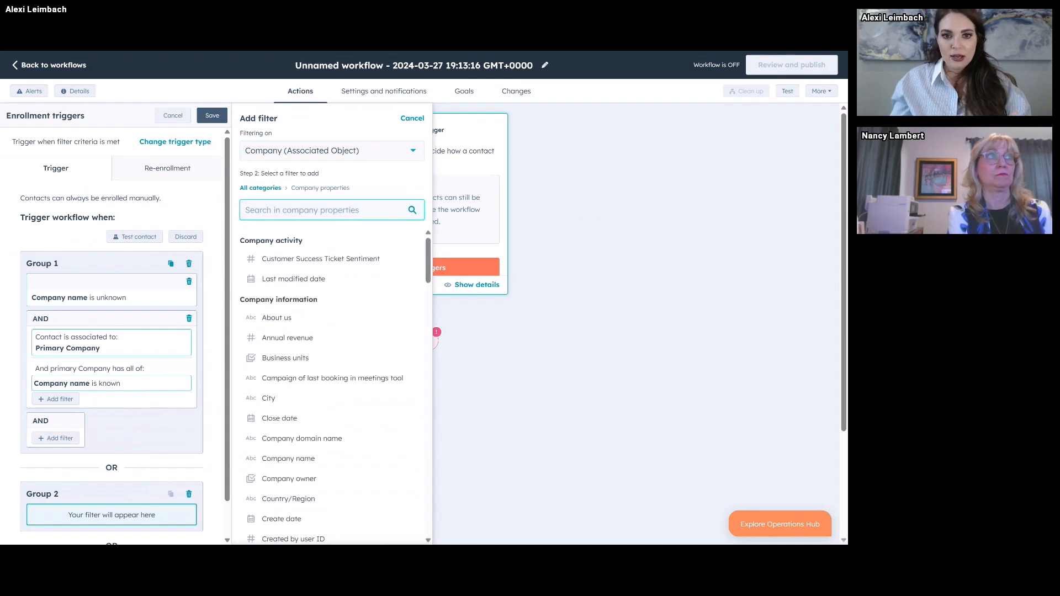
{"action": "type", "text": "name"}
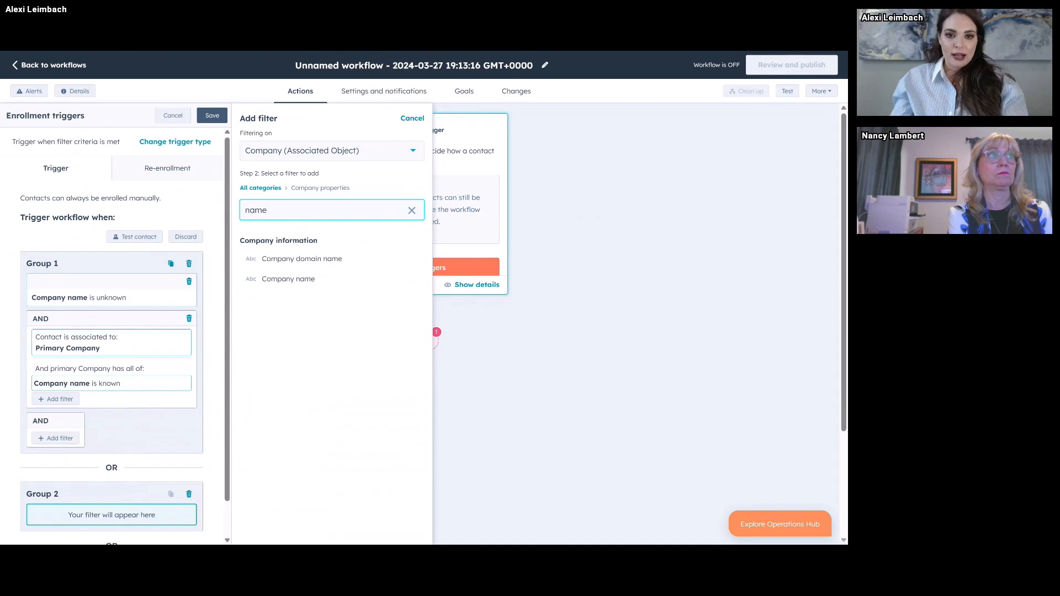
{"action": "left_click", "coordinate": [390, 286]}
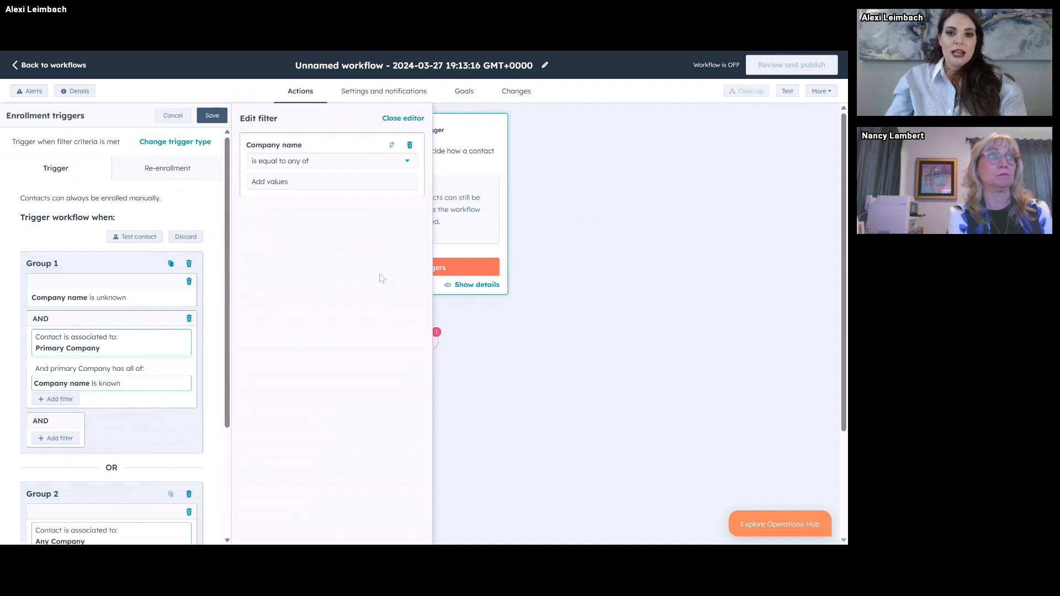
- Set Group 2's Company name condition to updated in the last 1 day
{"action": "left_click", "coordinate": [314, 161]}
{"action": "scroll", "coordinate": [335, 276], "scroll_direction": "down", "scroll_amount": 1}
{"action": "scroll", "coordinate": [335, 276], "scroll_direction": "down", "scroll_amount": 5}
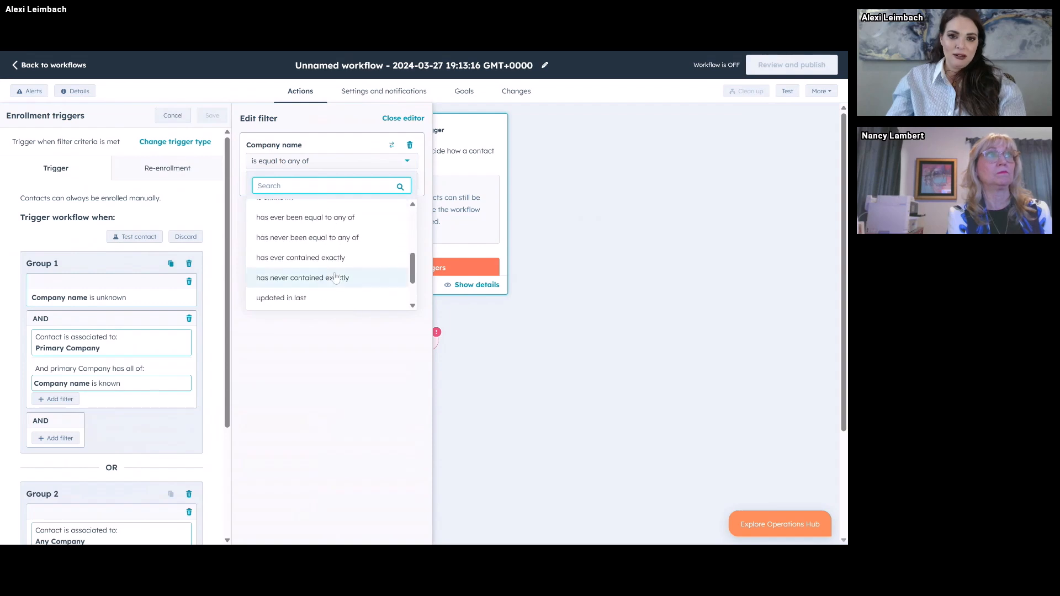
{"action": "left_click", "coordinate": [317, 271]}
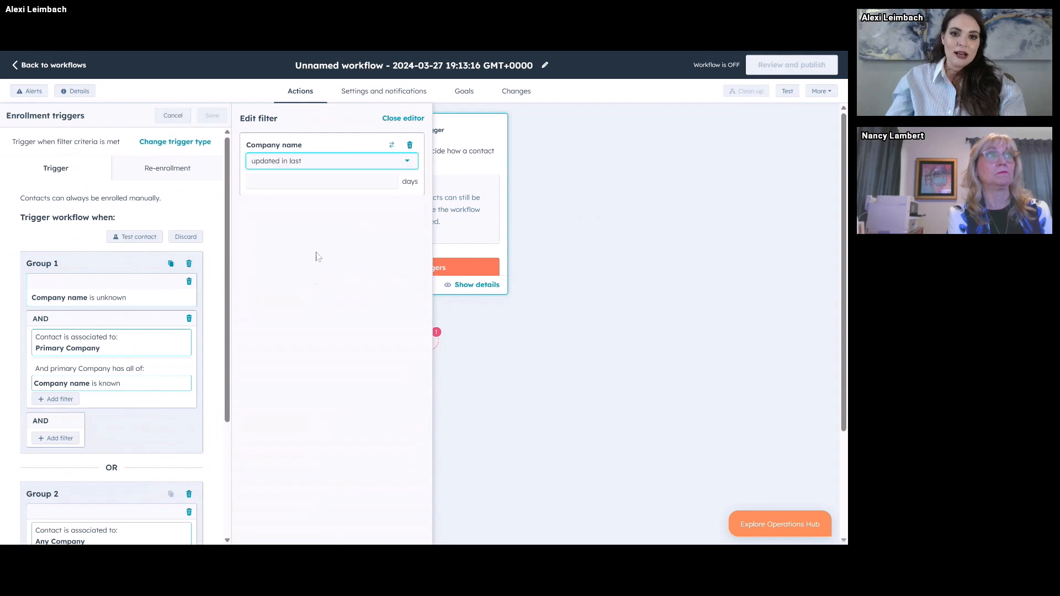
{"action": "type", "text": "1"}
{"action": "left_click", "coordinate": [356, 320]}
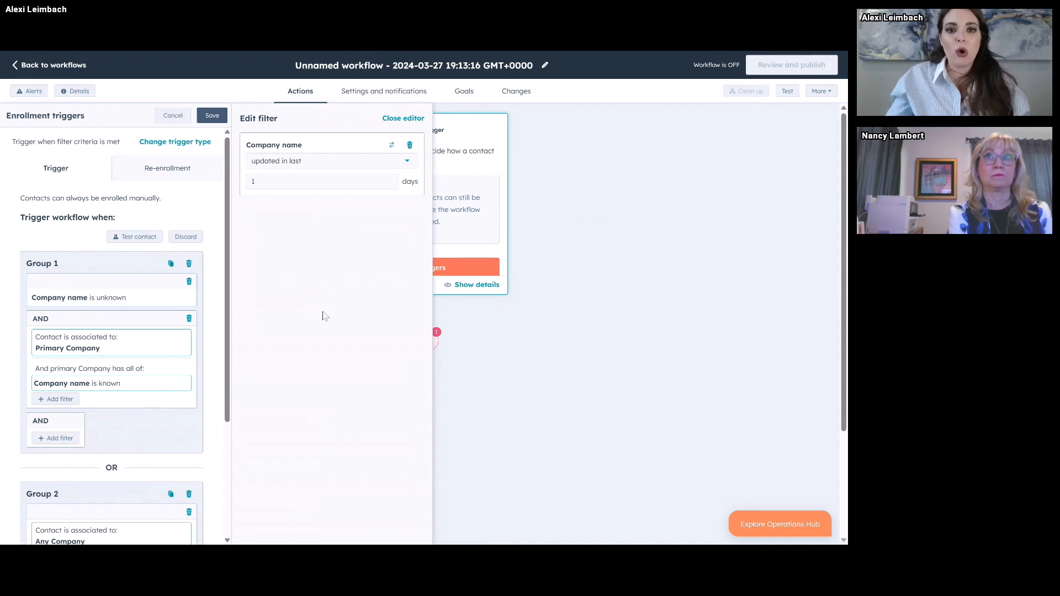
- Restrict Group 2's company association from any company to Primary Company
{"action": "scroll", "coordinate": [204, 370], "scroll_direction": "down", "scroll_amount": 3}
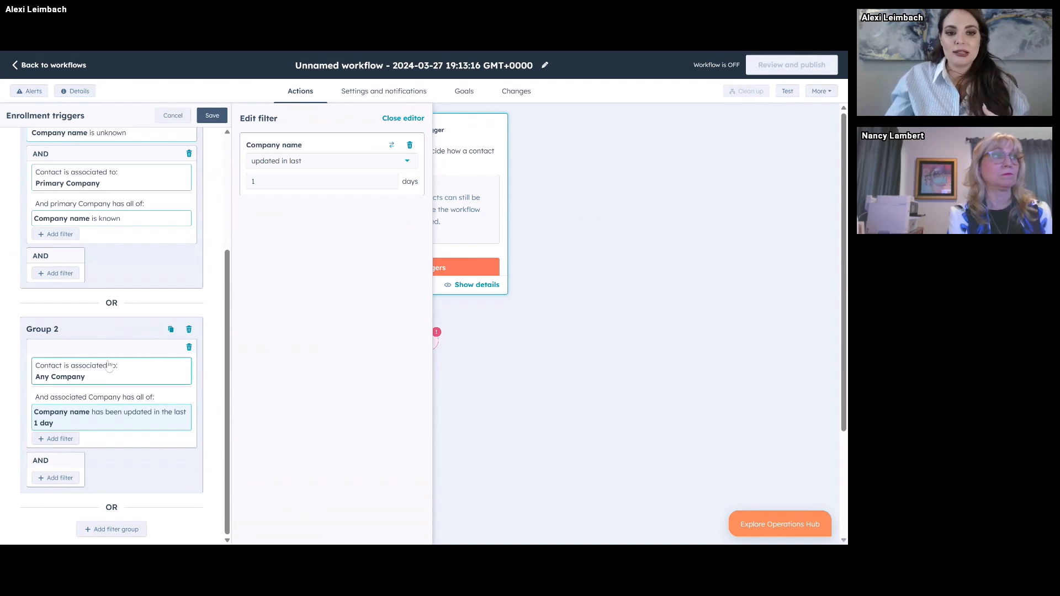
{"action": "left_click", "coordinate": [114, 380]}
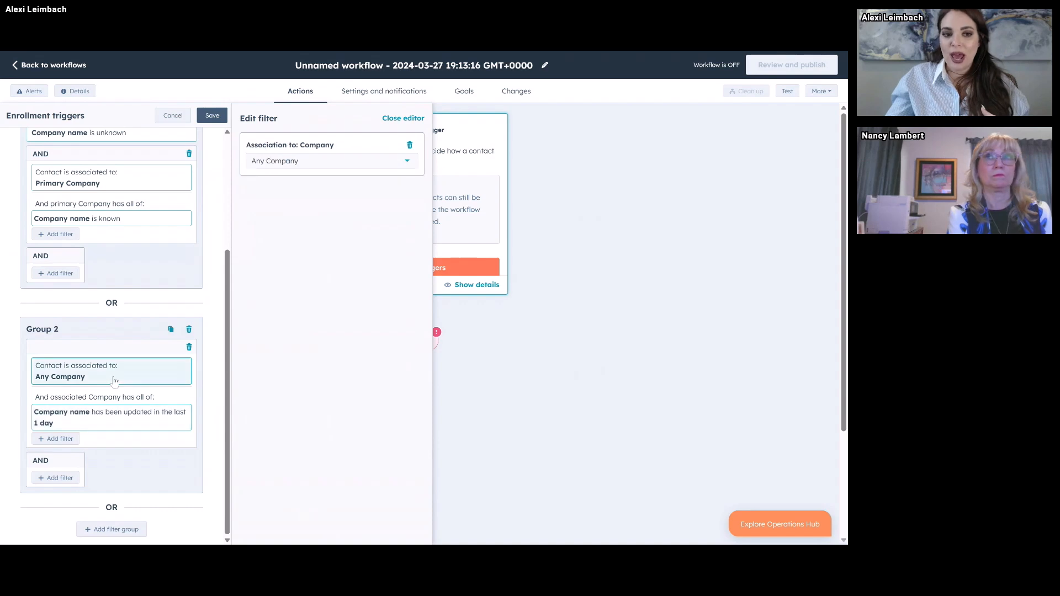
{"action": "left_click", "coordinate": [342, 165]}
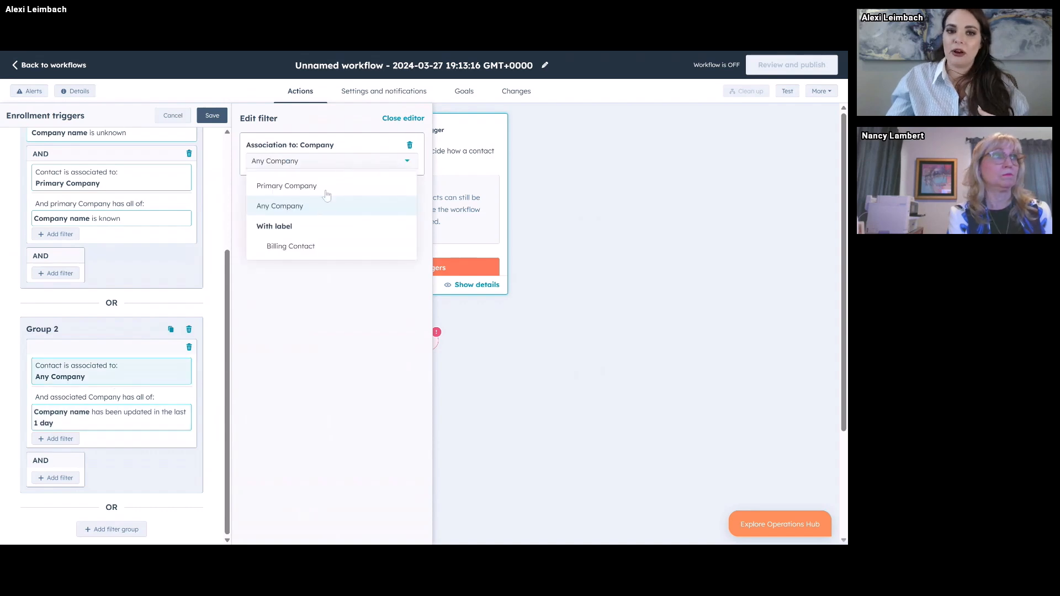
{"action": "left_click", "coordinate": [329, 182]}
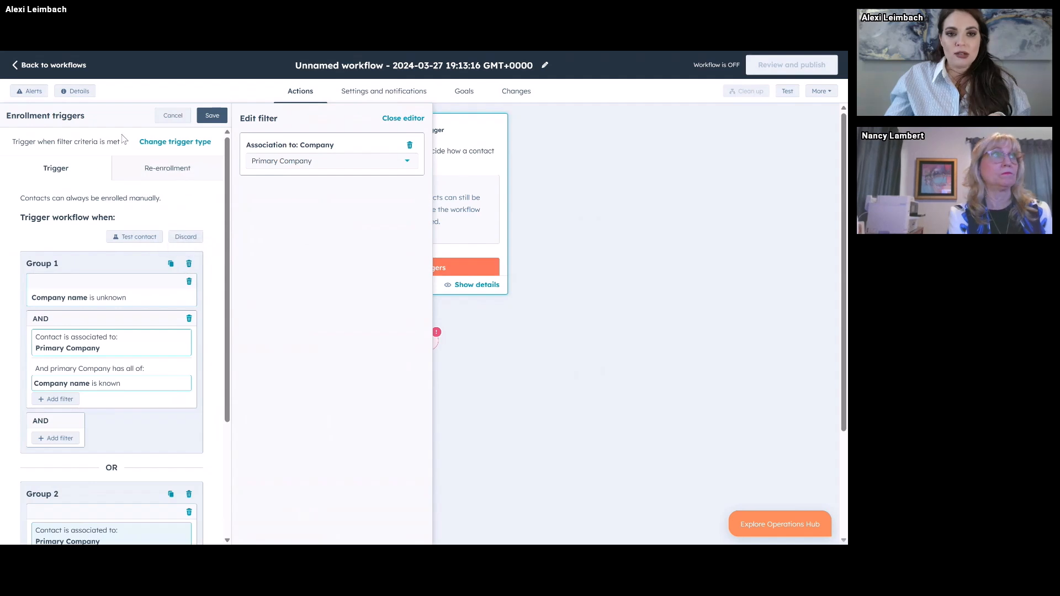
- Allow contacts who meet the trigger criteria to re-enroll, review the trigger groups and save the enrollment triggers
{"action": "left_click", "coordinate": [197, 172]}
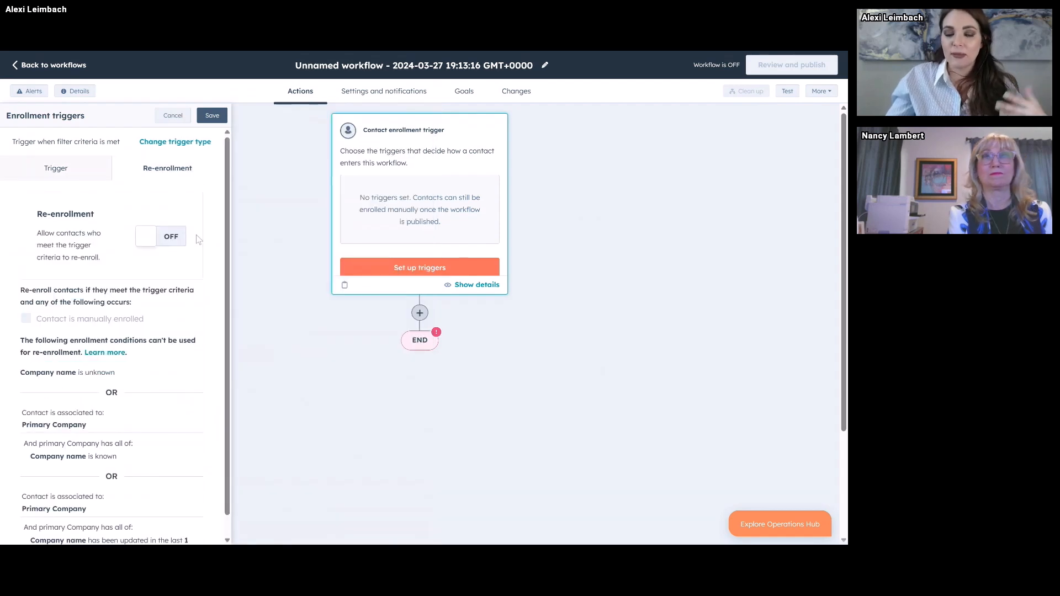
{"action": "left_click", "coordinate": [181, 241]}
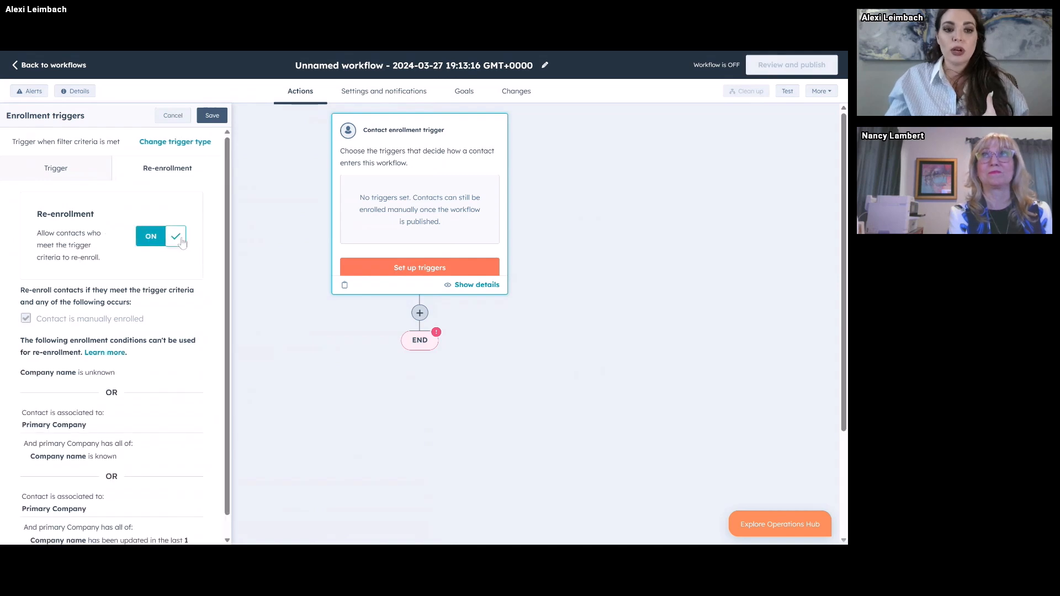
{"action": "left_click", "coordinate": [86, 171]}
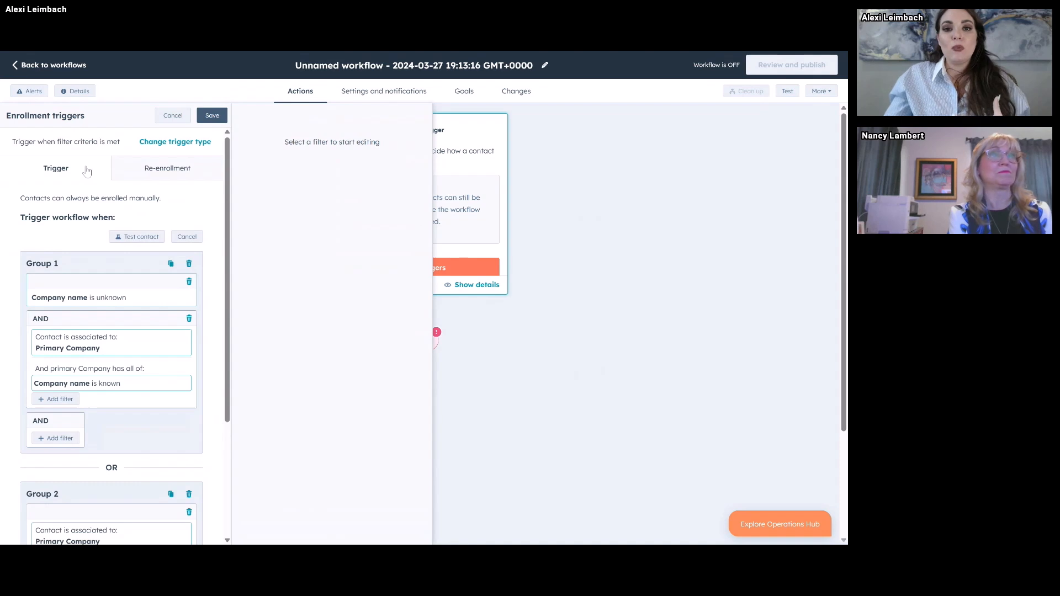
{"action": "scroll", "coordinate": [92, 392], "scroll_direction": "down", "scroll_amount": 3}
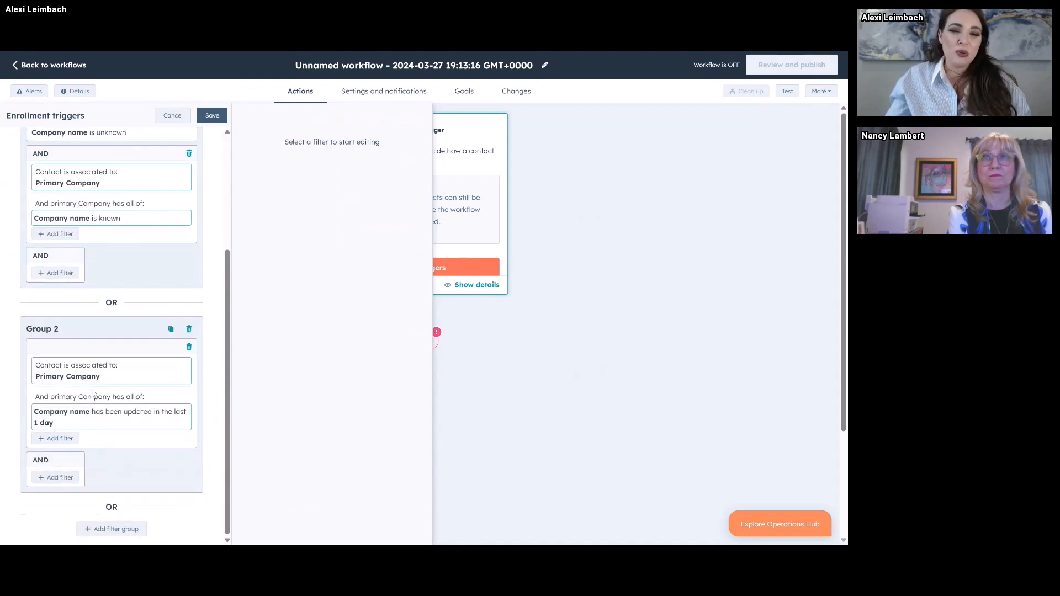
{"action": "scroll", "coordinate": [108, 368], "scroll_direction": "up", "scroll_amount": 3}
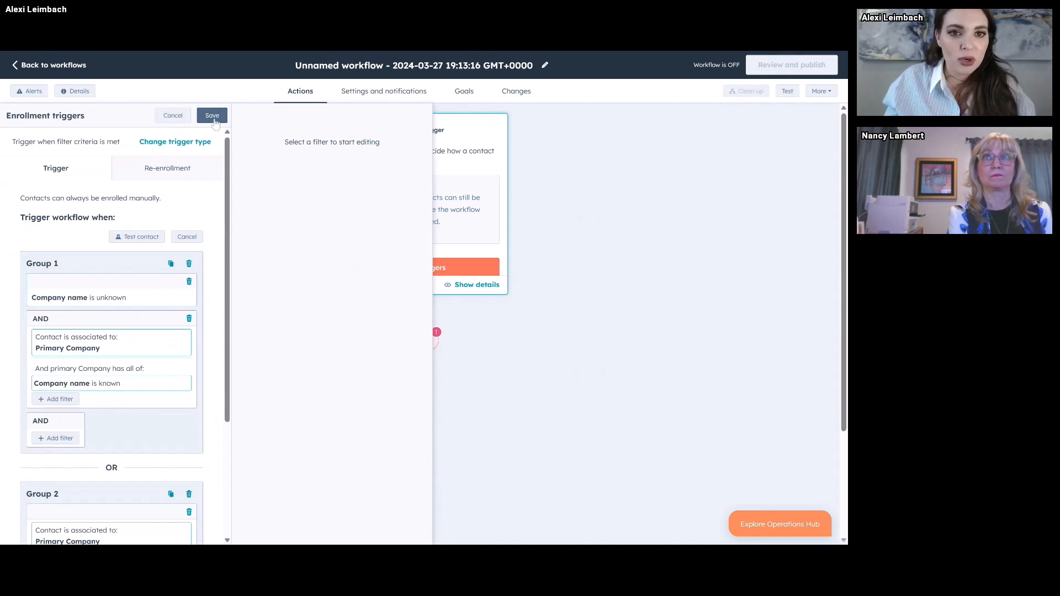
{"action": "left_click", "coordinate": [213, 117]}
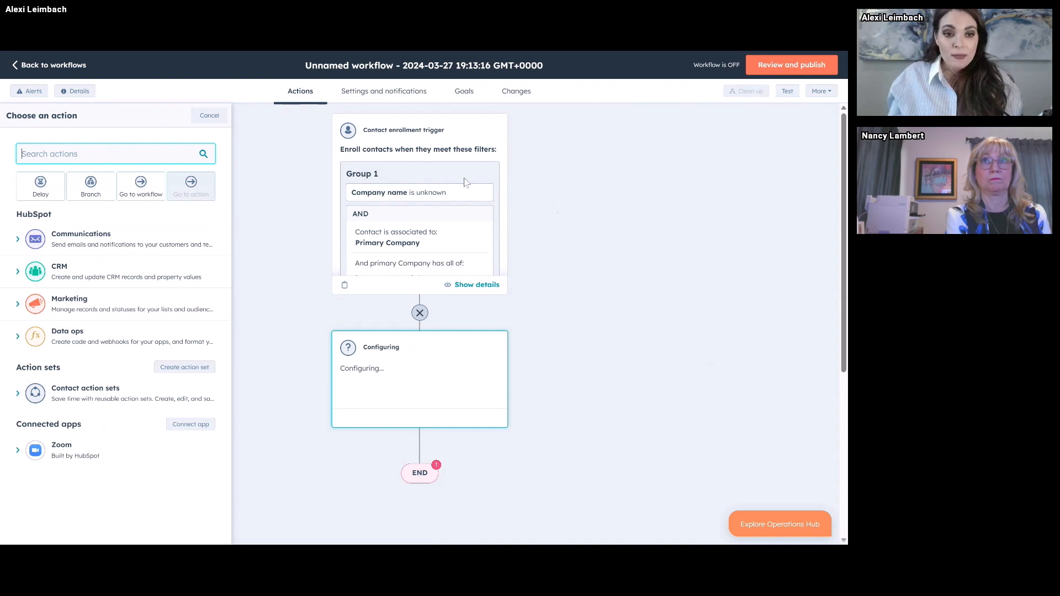
- Add a Copy company property value action after the trigger, with Company name as the source company property
{"action": "left_click", "coordinate": [179, 269]}
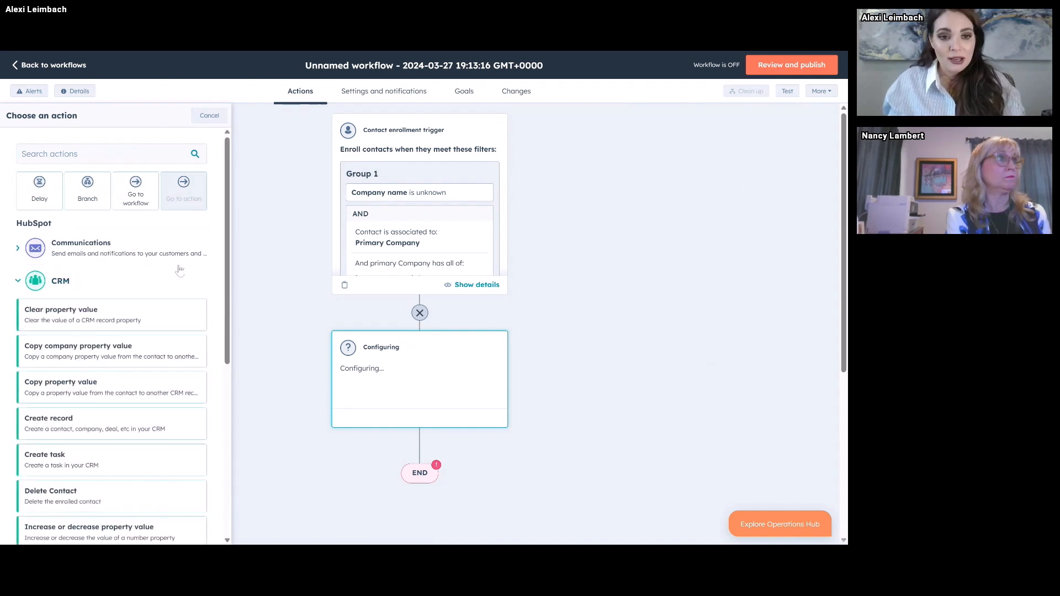
{"action": "scroll", "coordinate": [180, 269], "scroll_direction": "down", "scroll_amount": 1}
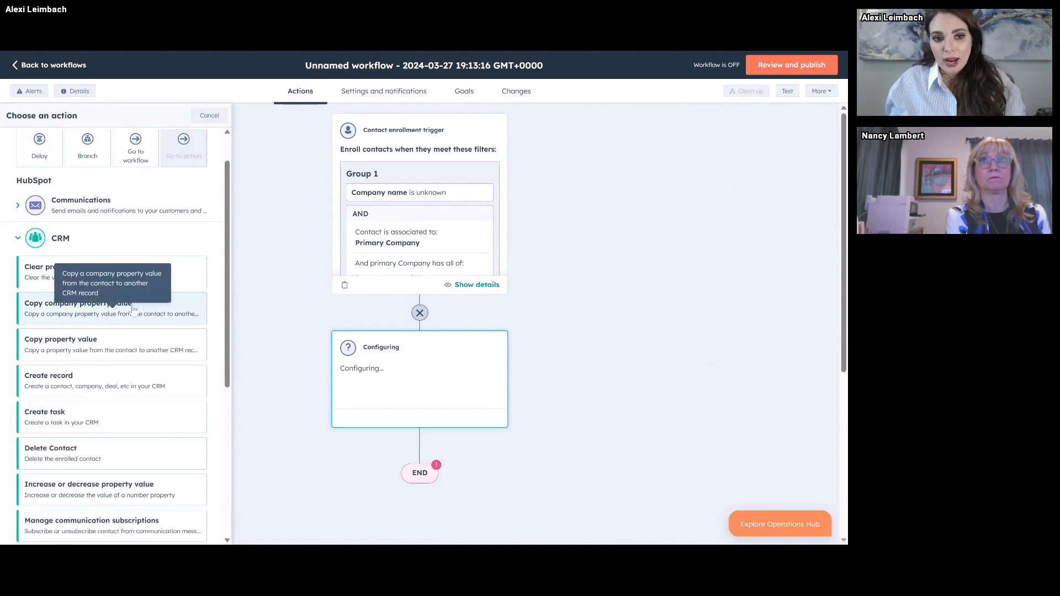
{"action": "left_click", "coordinate": [133, 317]}
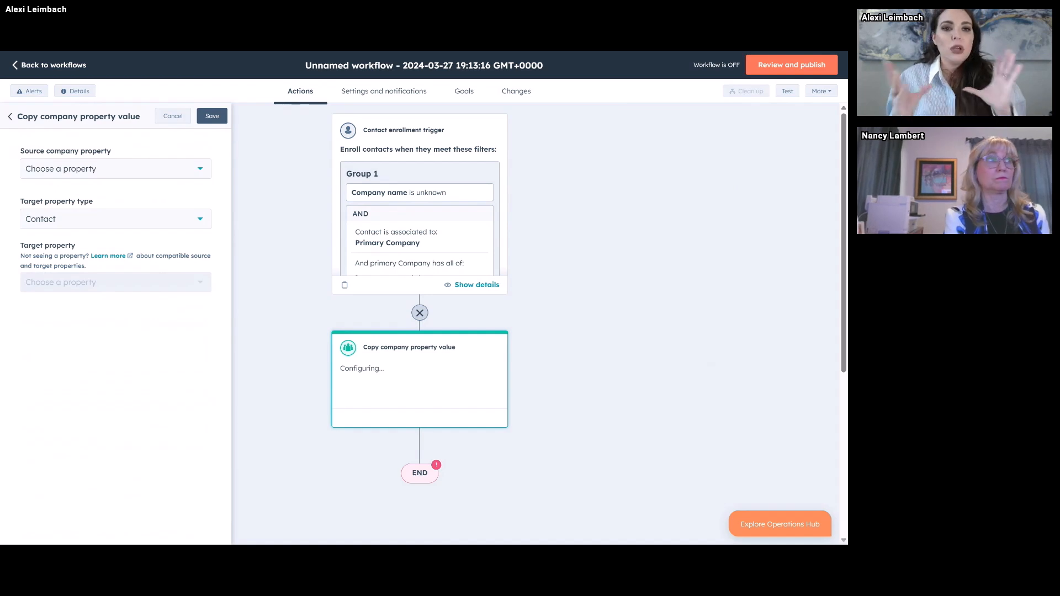
{"action": "left_click", "coordinate": [146, 174]}
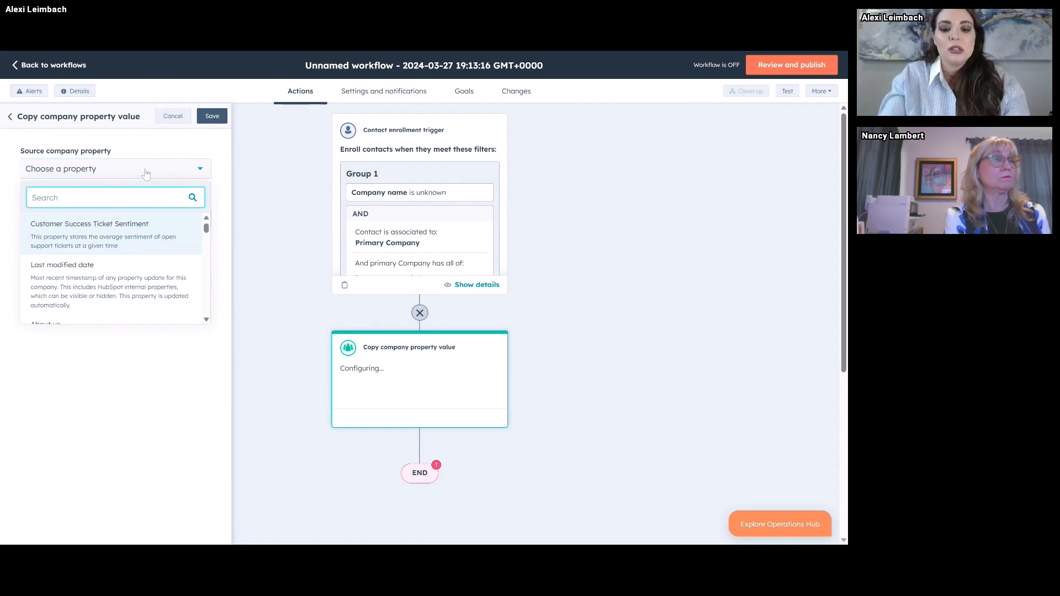
{"action": "type", "text": "company name"}
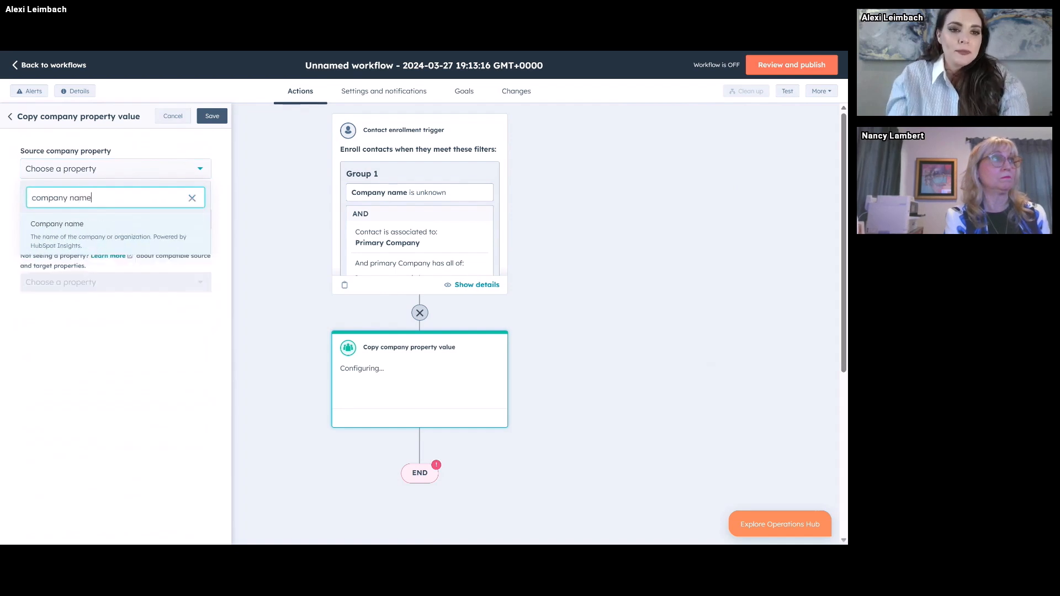
{"action": "left_click", "coordinate": [140, 244]}
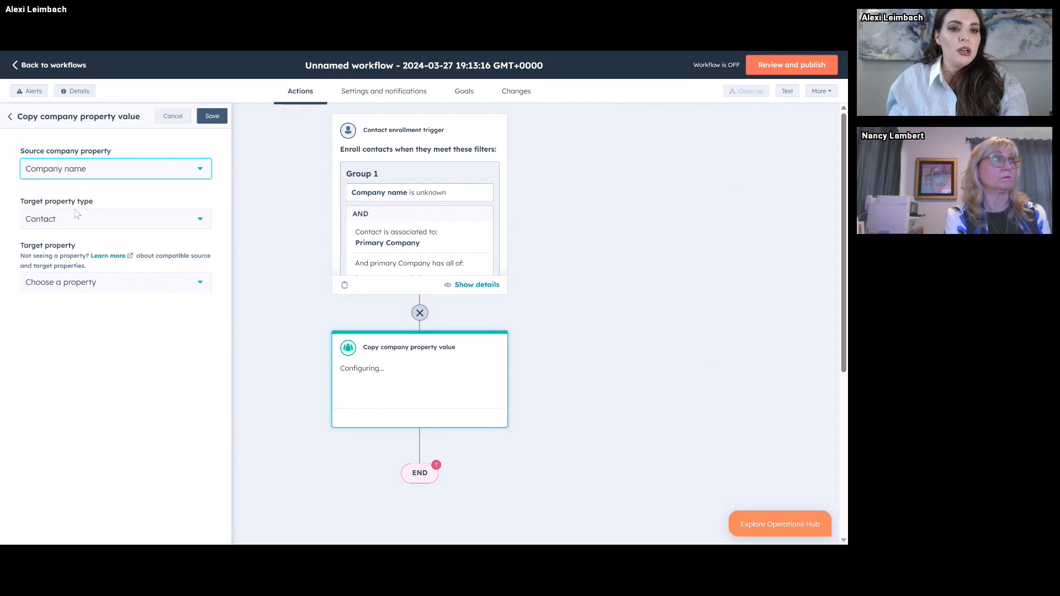
- Set the copy action's target to the Contact property Company name and save the action
{"action": "left_click", "coordinate": [64, 219]}
{"action": "left_click", "coordinate": [50, 235]}
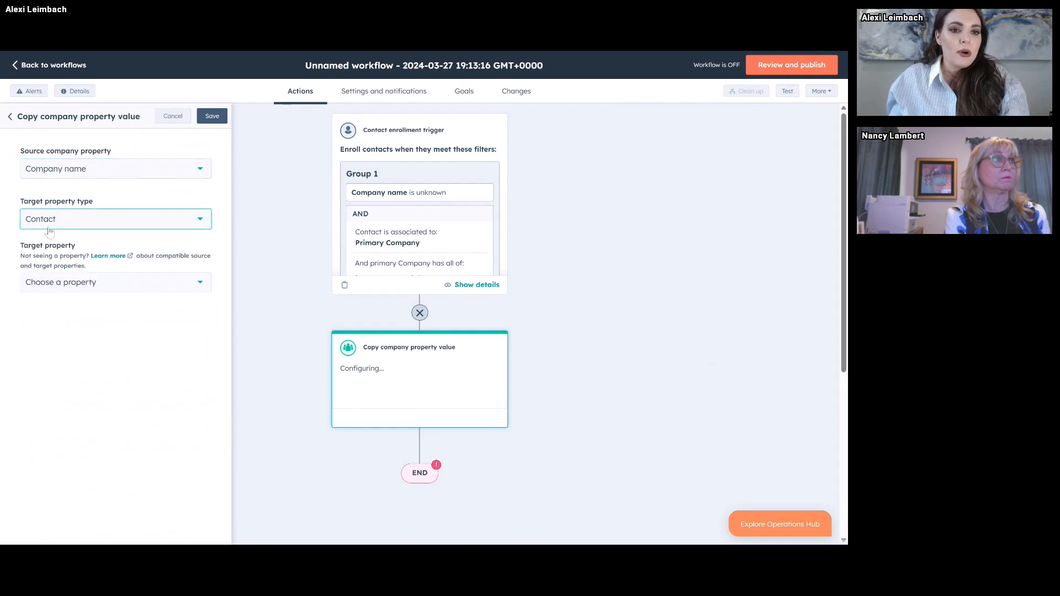
{"action": "left_click", "coordinate": [80, 283]}
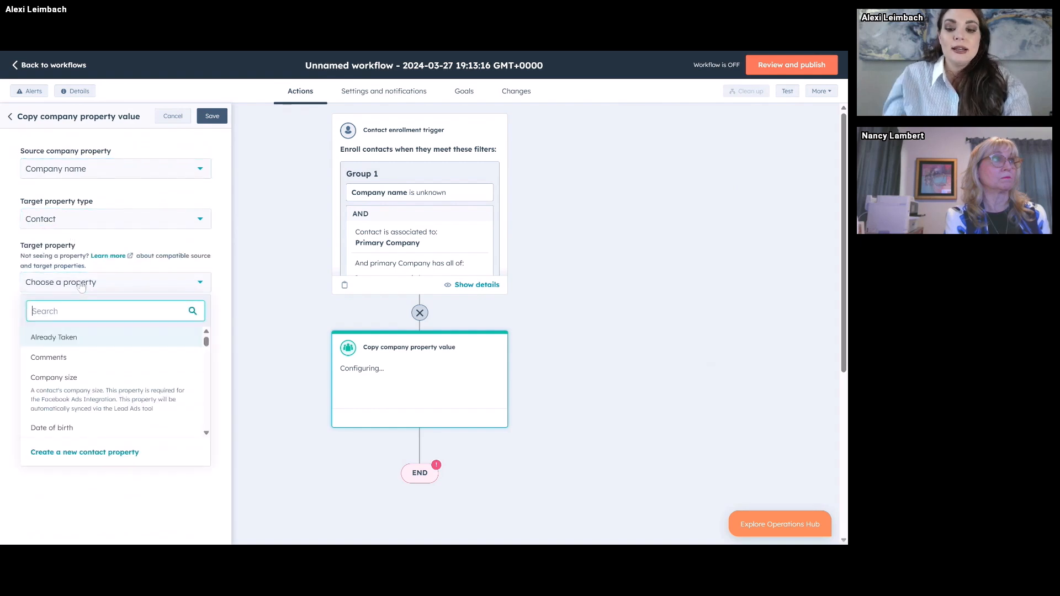
{"action": "type", "text": "company"}
{"action": "left_click", "coordinate": [94, 401]}
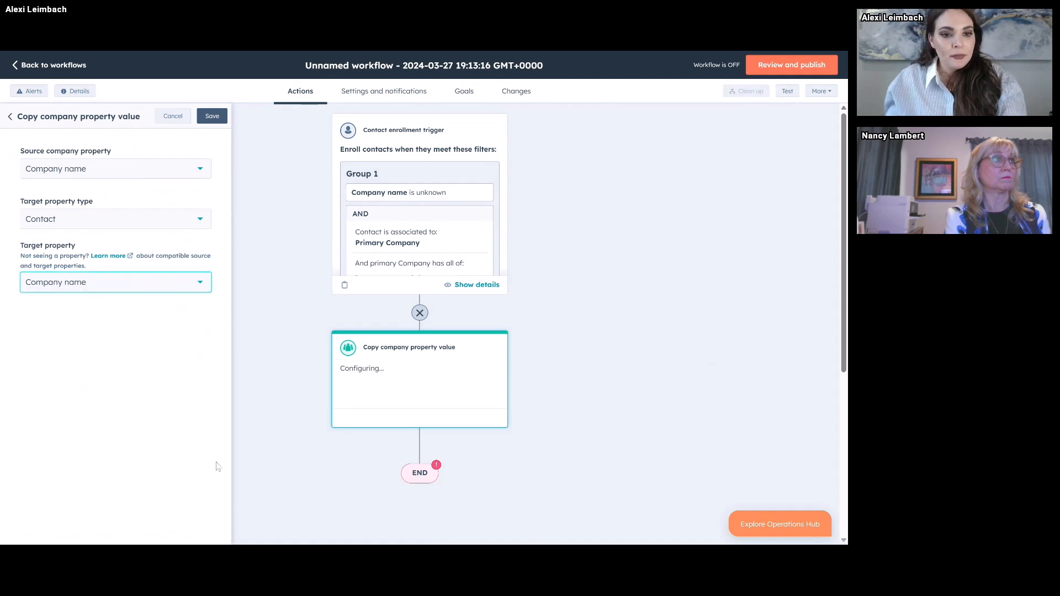
{"action": "left_click", "coordinate": [212, 116]}
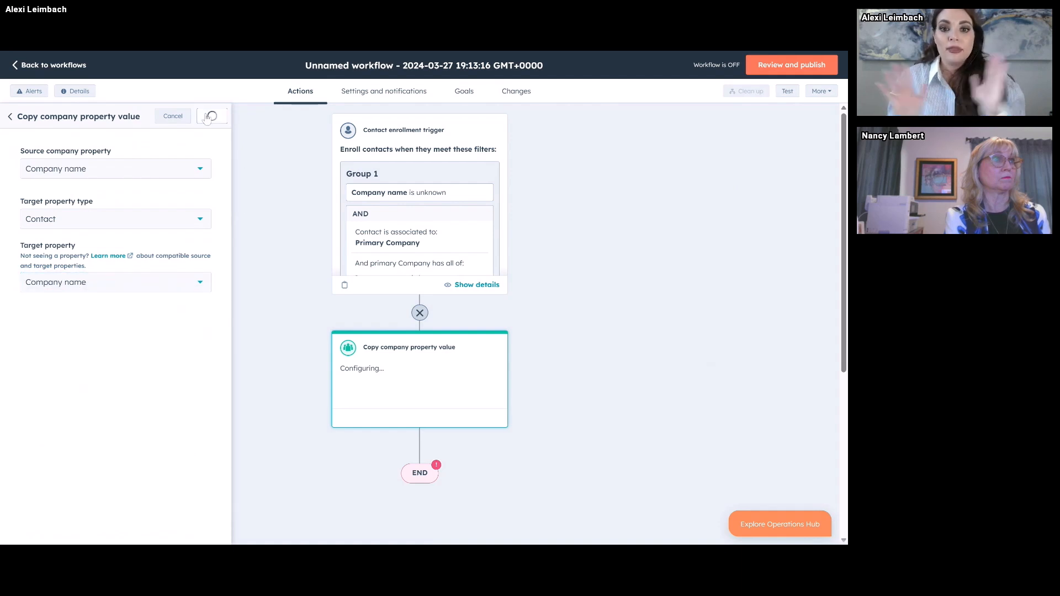